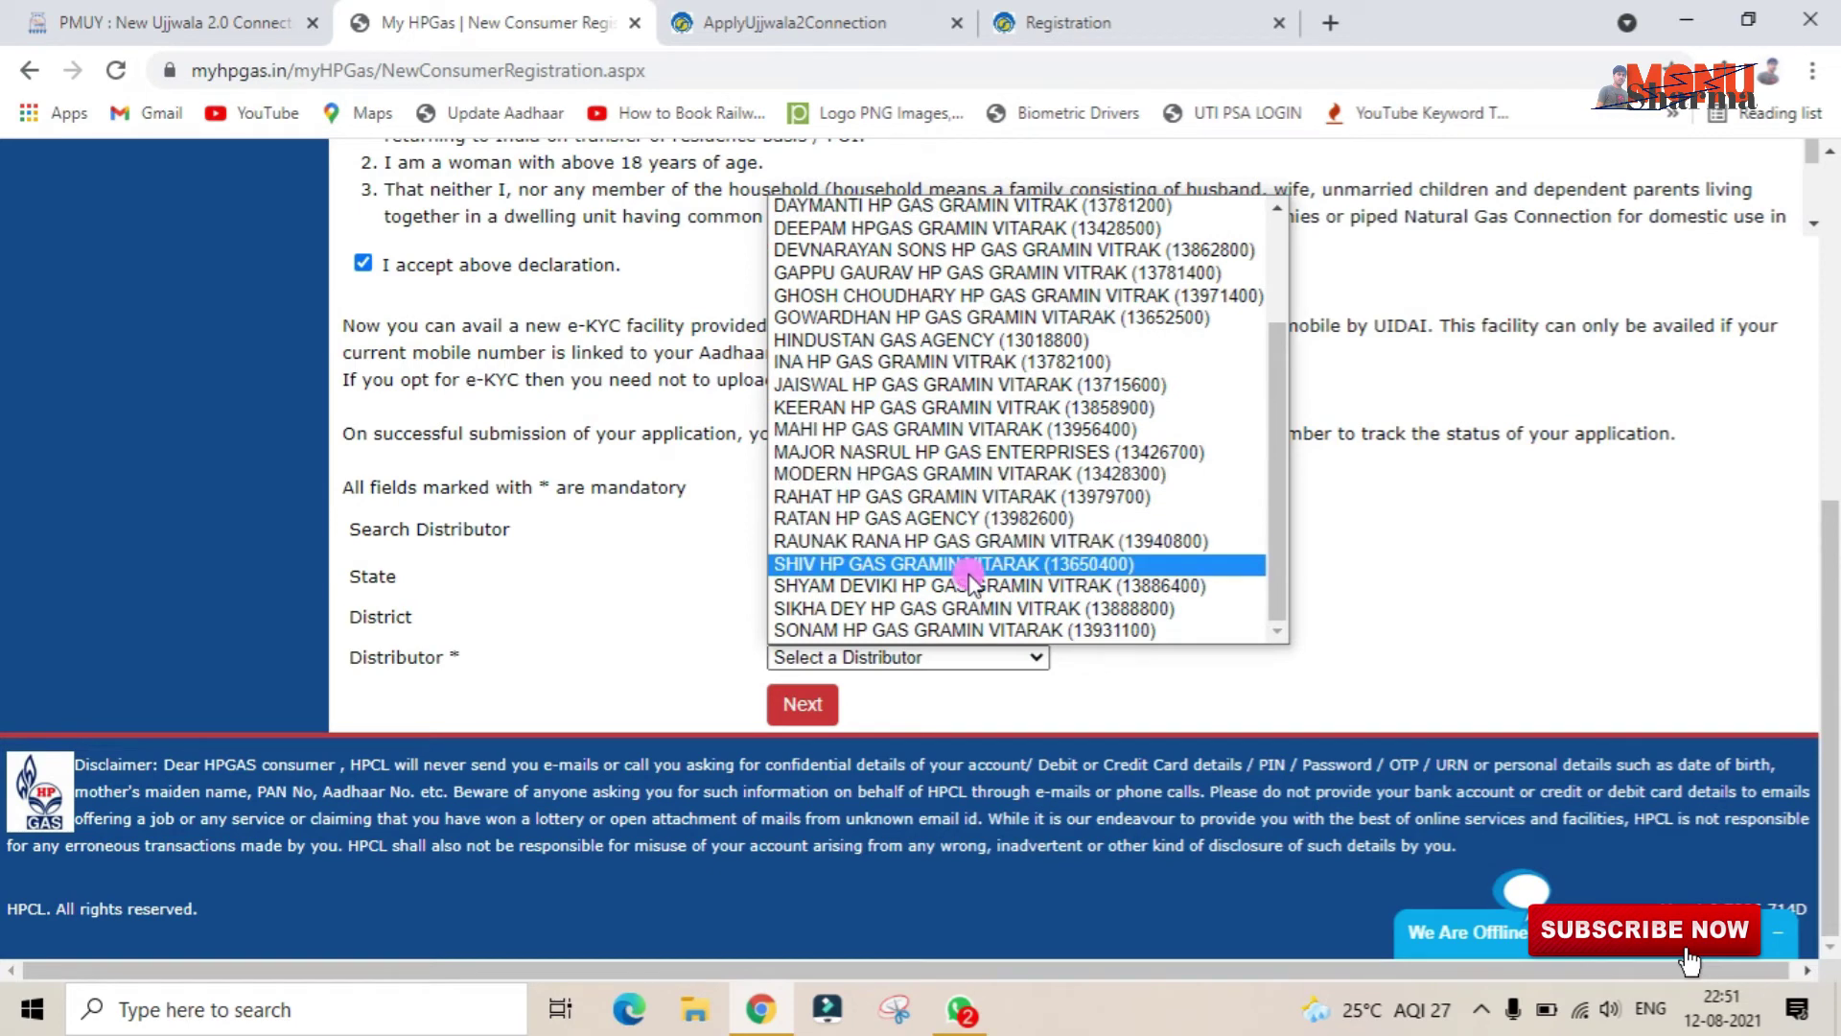
# - Choose HINDUSTAN GAS AGENCY as the distributor and proceed to the Ujjwala KYC application
pyautogui.scroll(1, 991, 247)
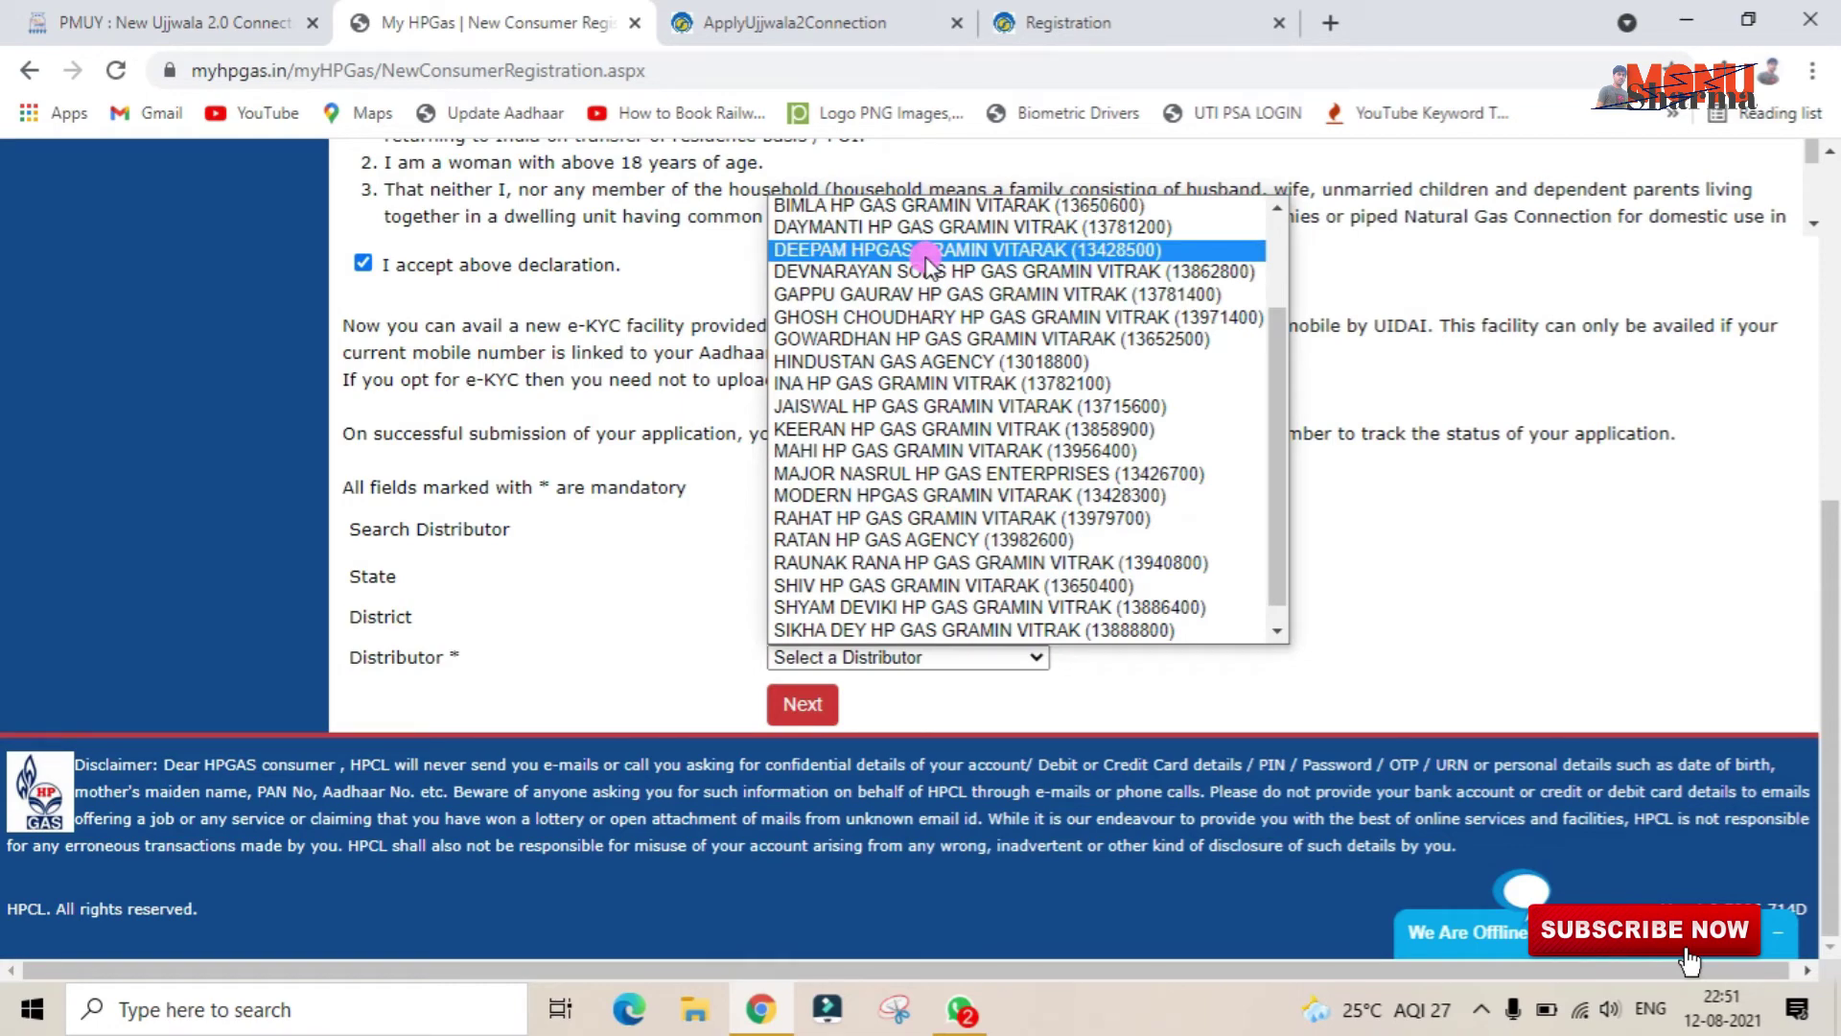
pyautogui.click(945, 361)
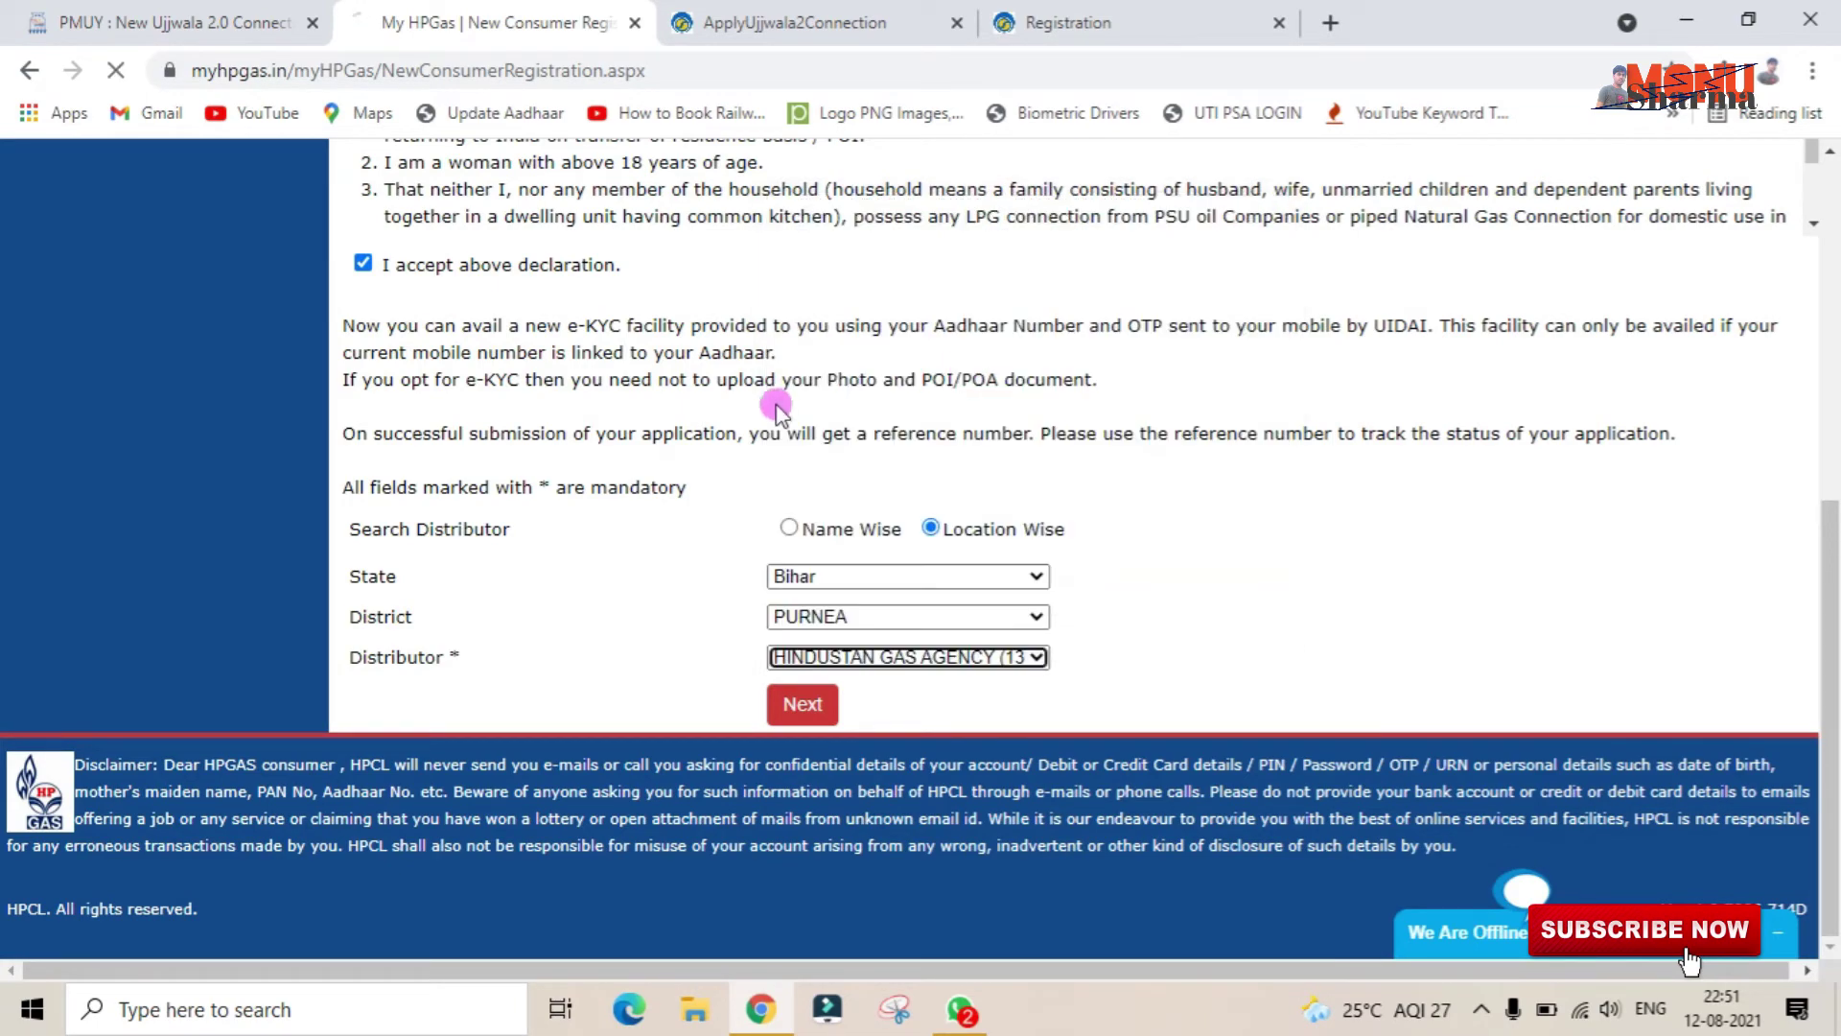
pyautogui.scroll(-3, 892, 633)
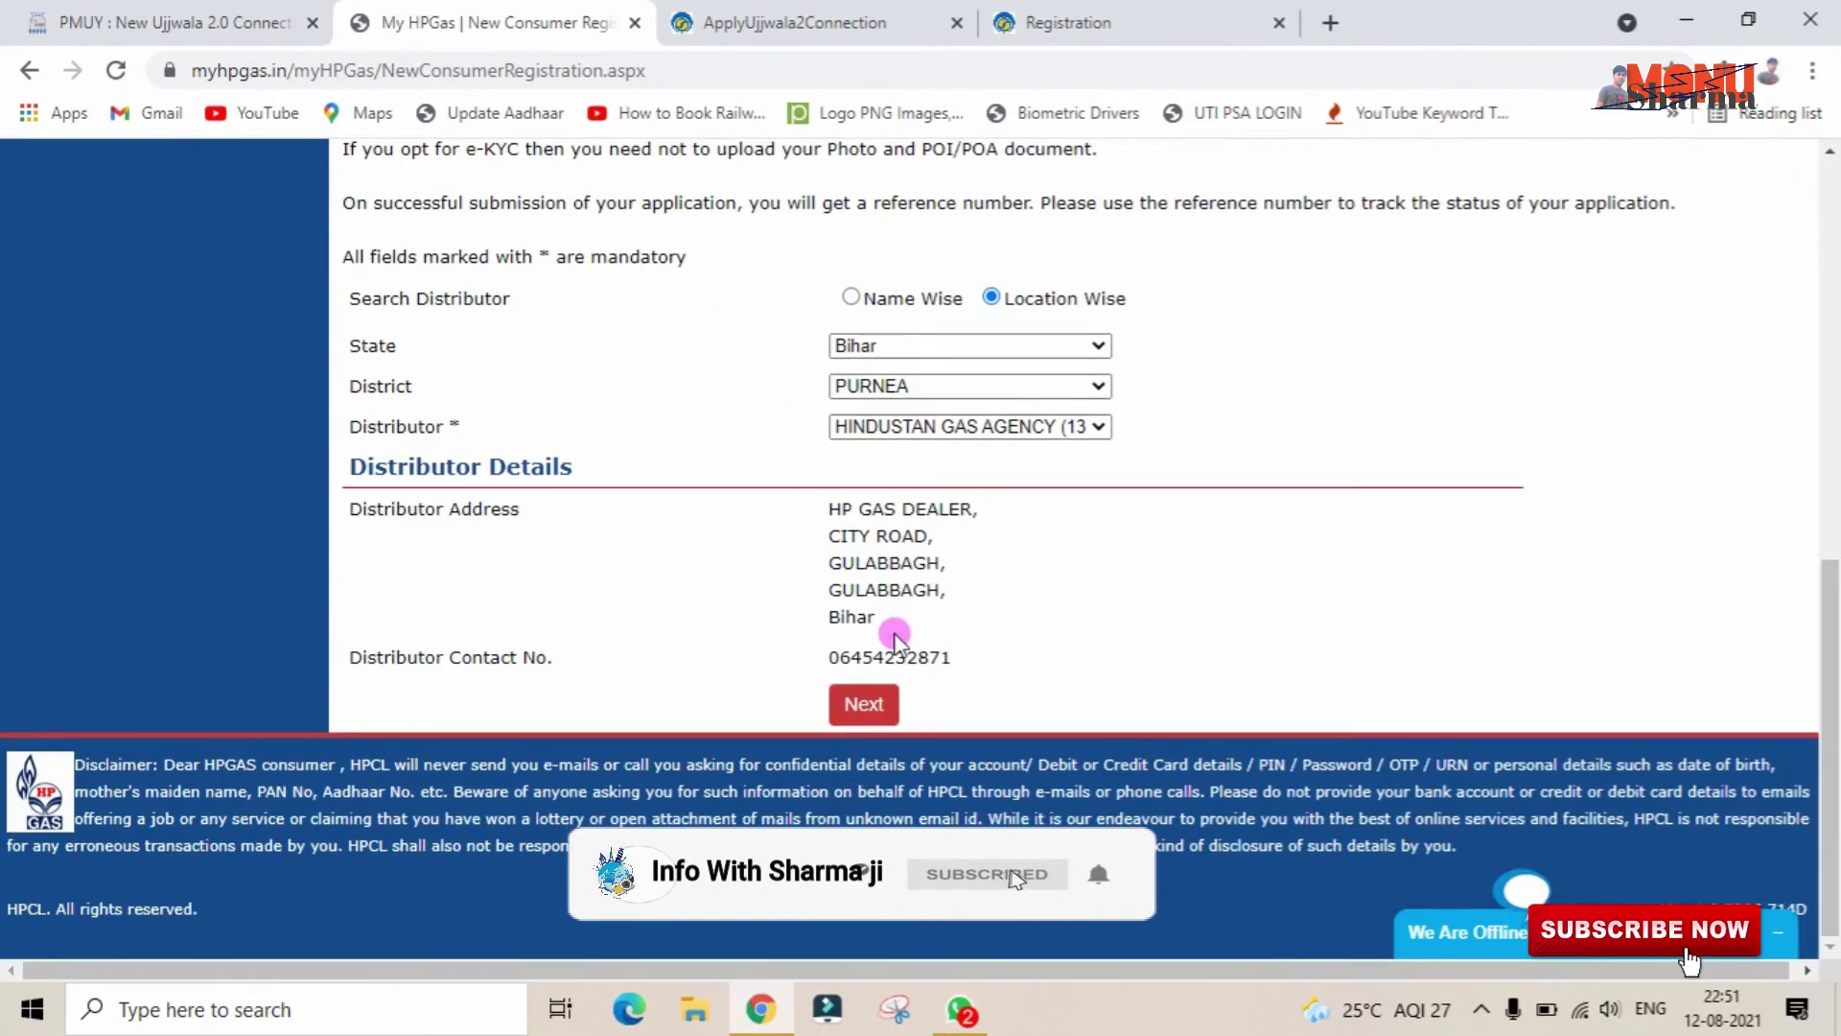
pyautogui.moveTo(820, 505); pyautogui.dragTo(876, 621)
pyautogui.click(1118, 544)
pyautogui.click(863, 704)
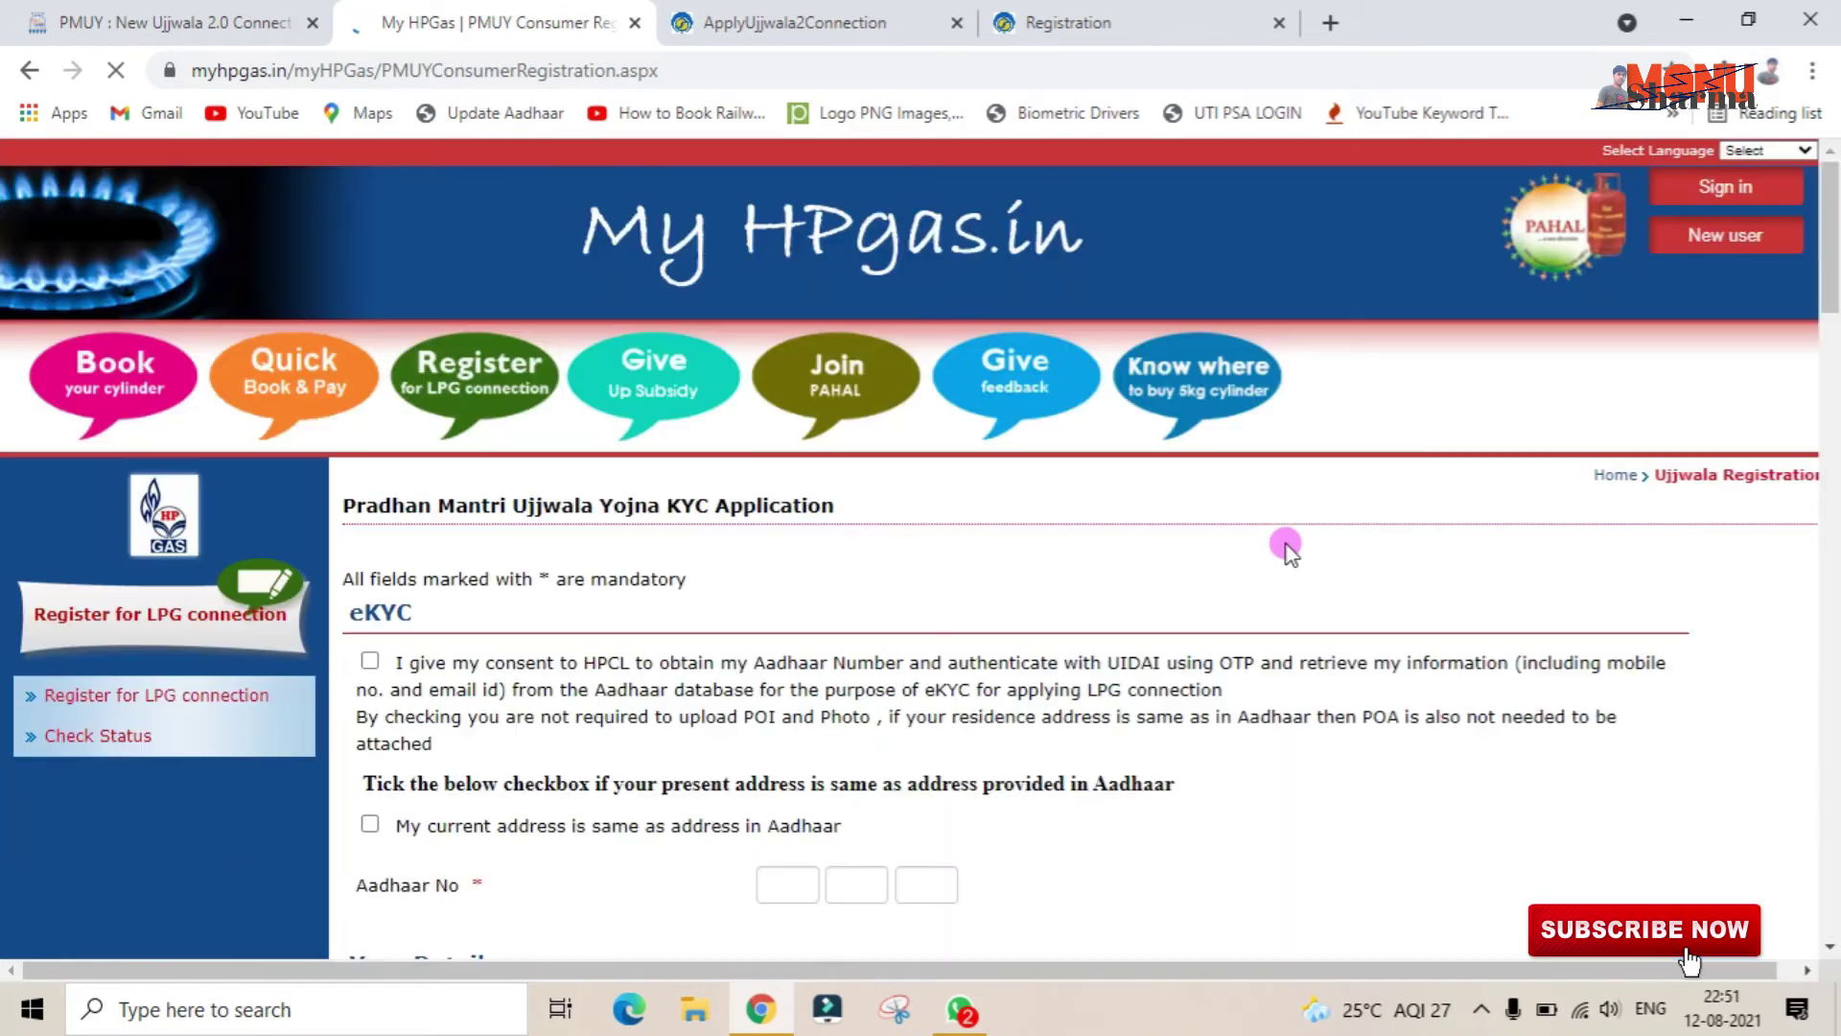
# - Give consent for Aadhaar-based eKYC and mark the current address as the same as in Aadhaar
pyautogui.scroll(-1, 883, 546)
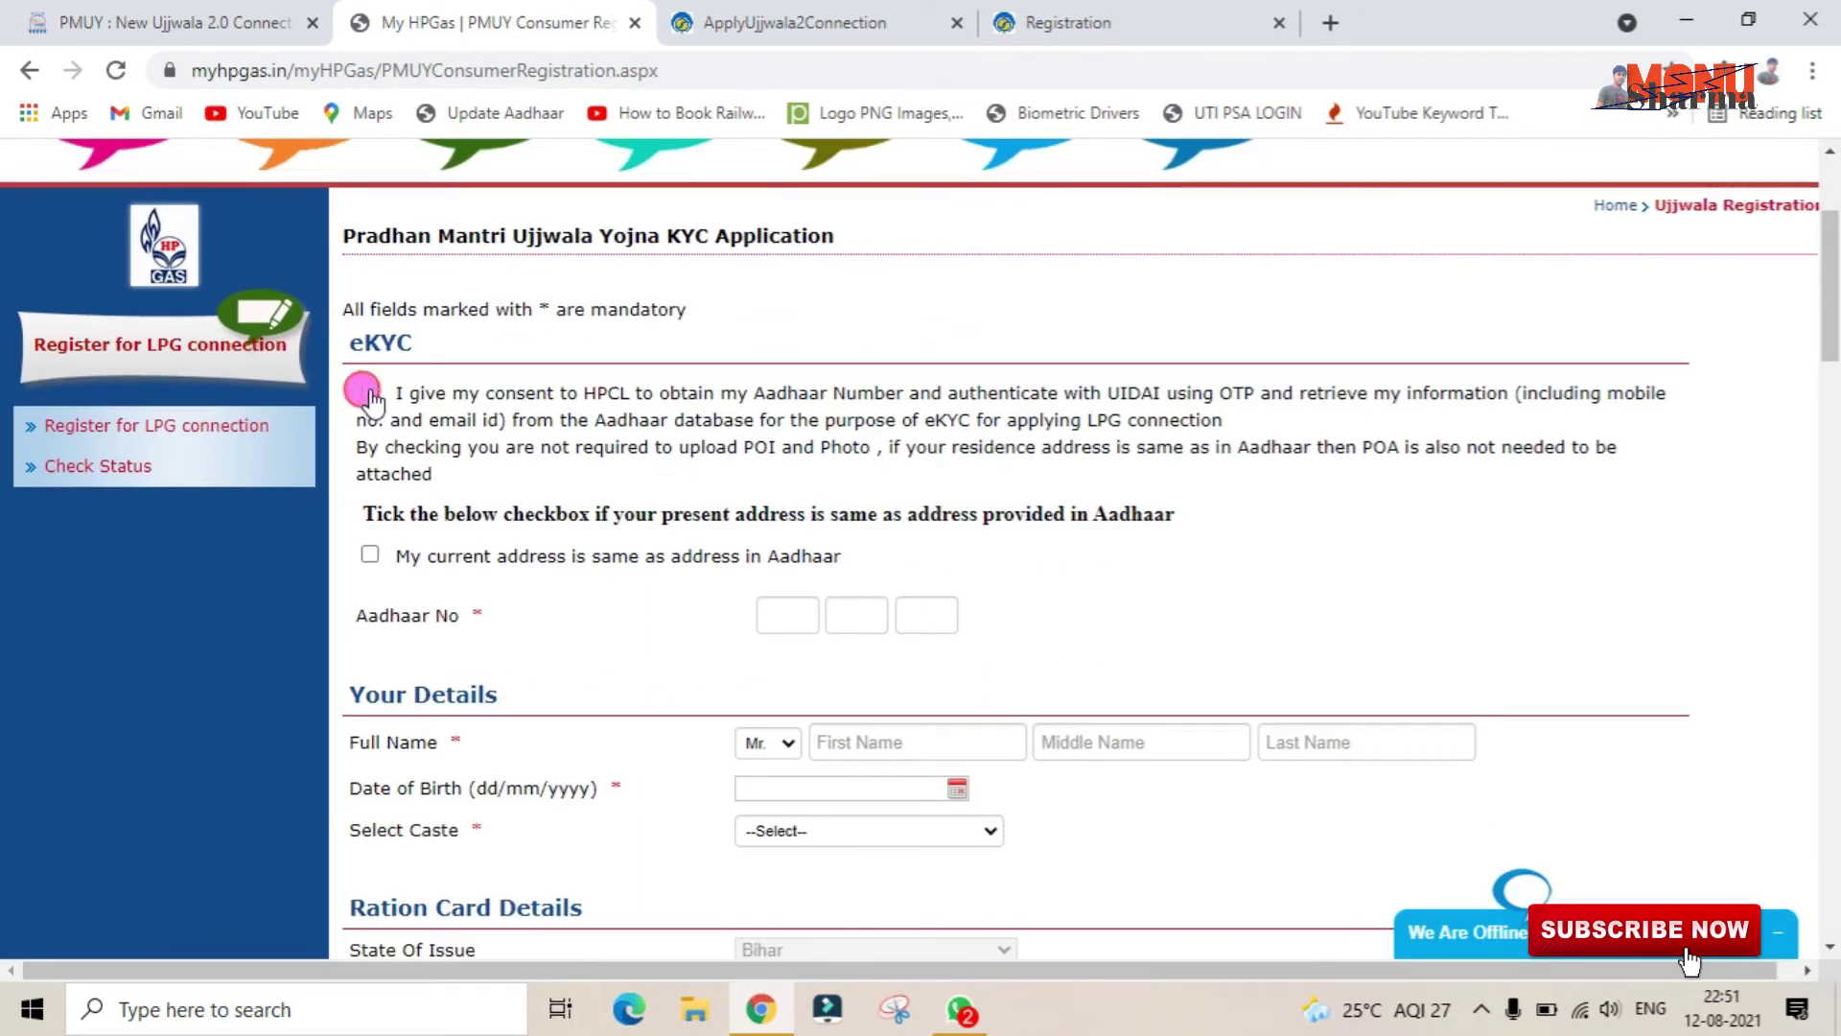
pyautogui.click(369, 395)
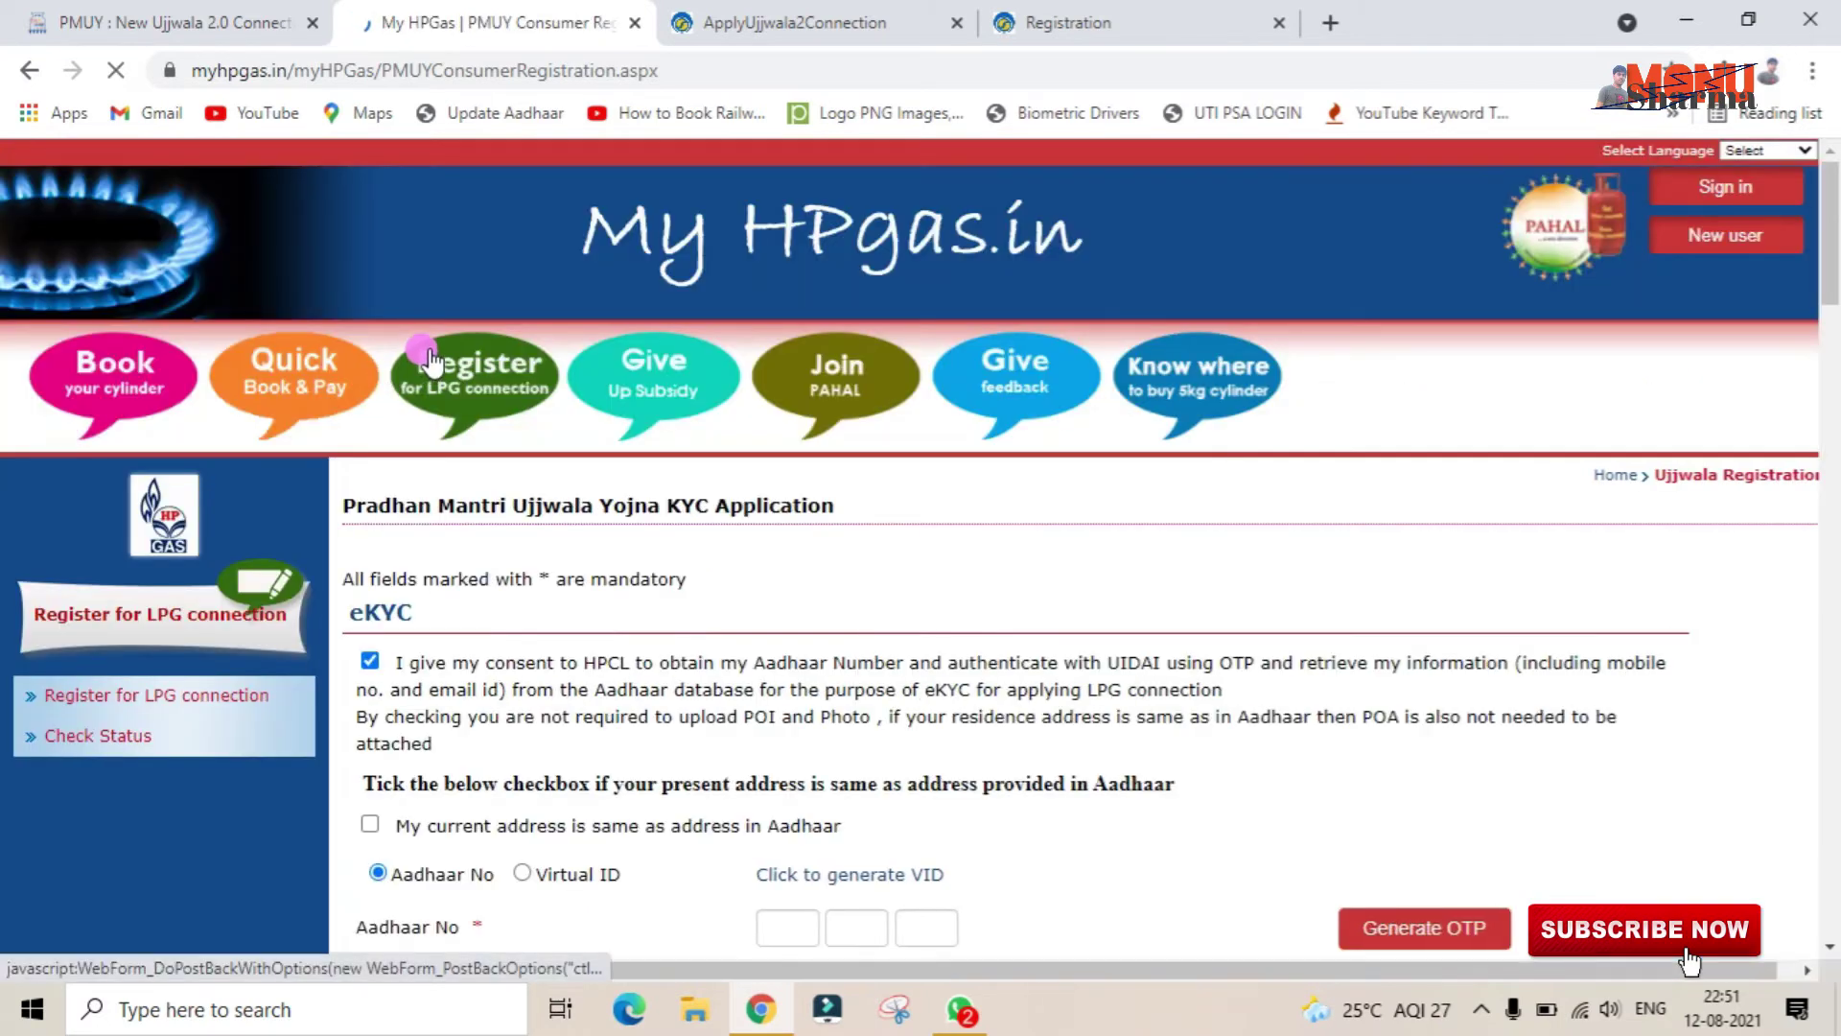
pyautogui.scroll(-2, 596, 484)
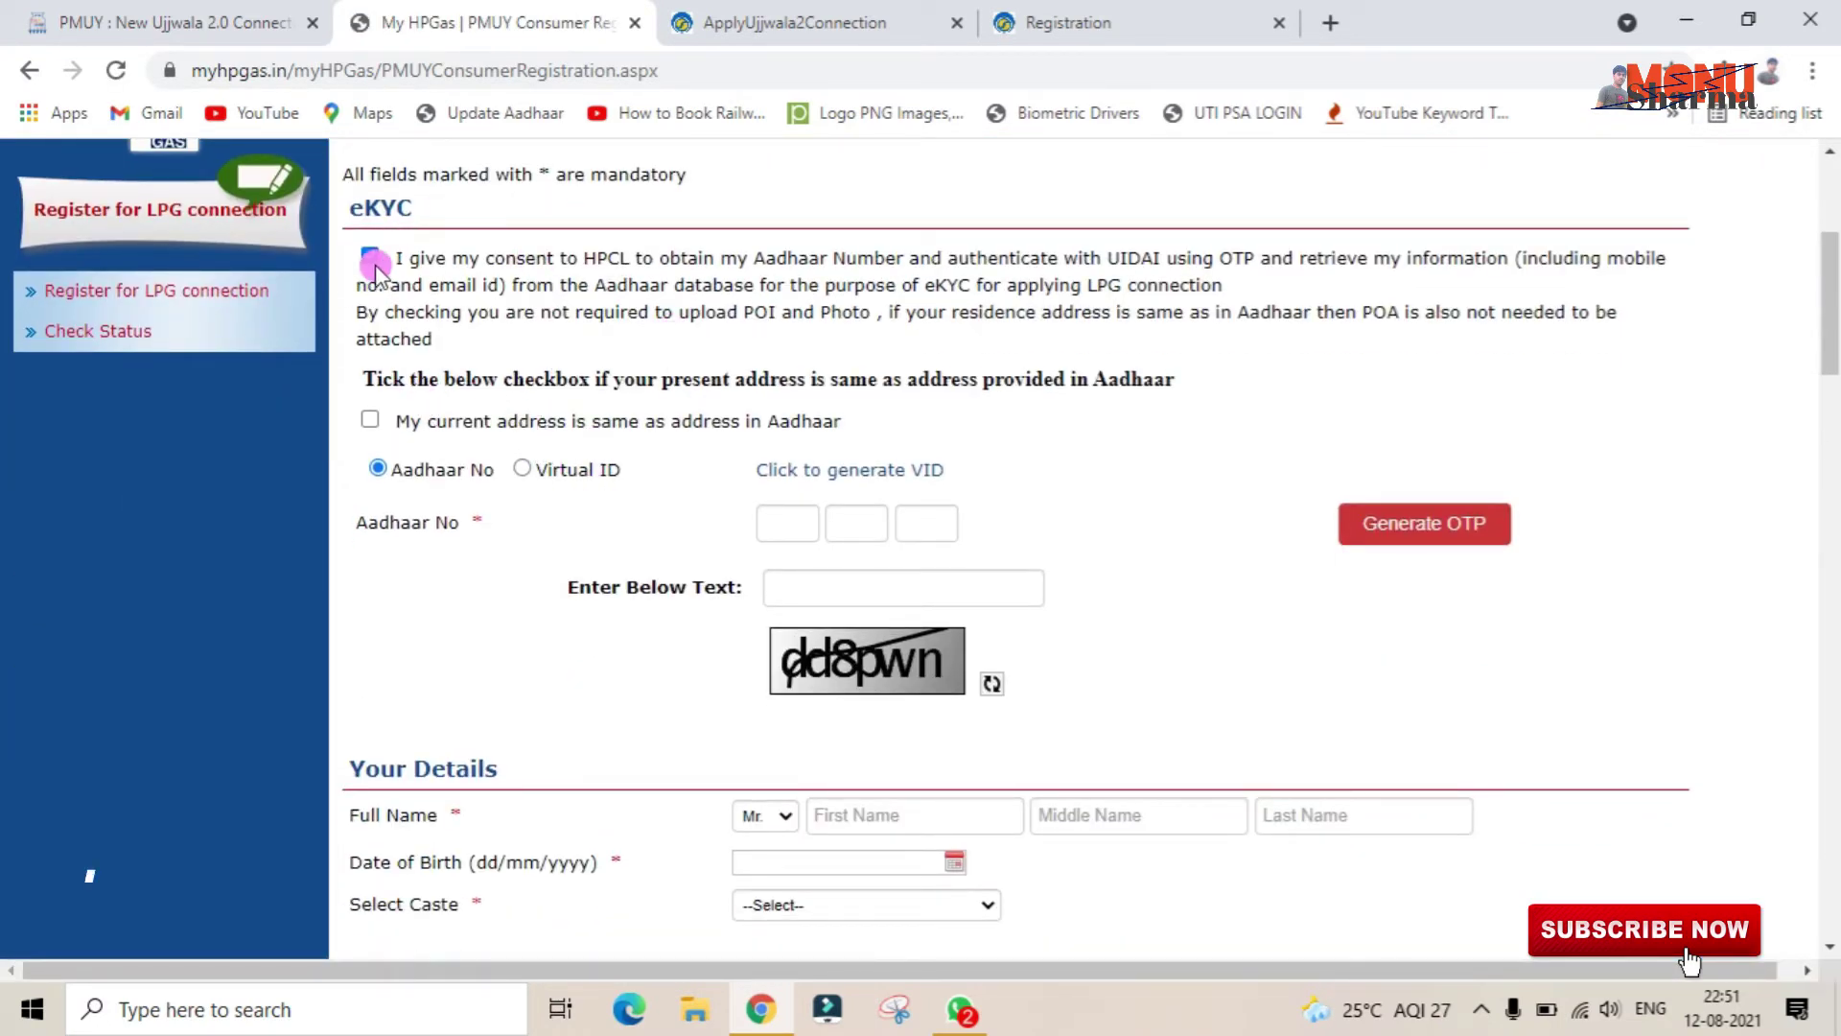
pyautogui.moveTo(394, 418); pyautogui.dragTo(802, 470)
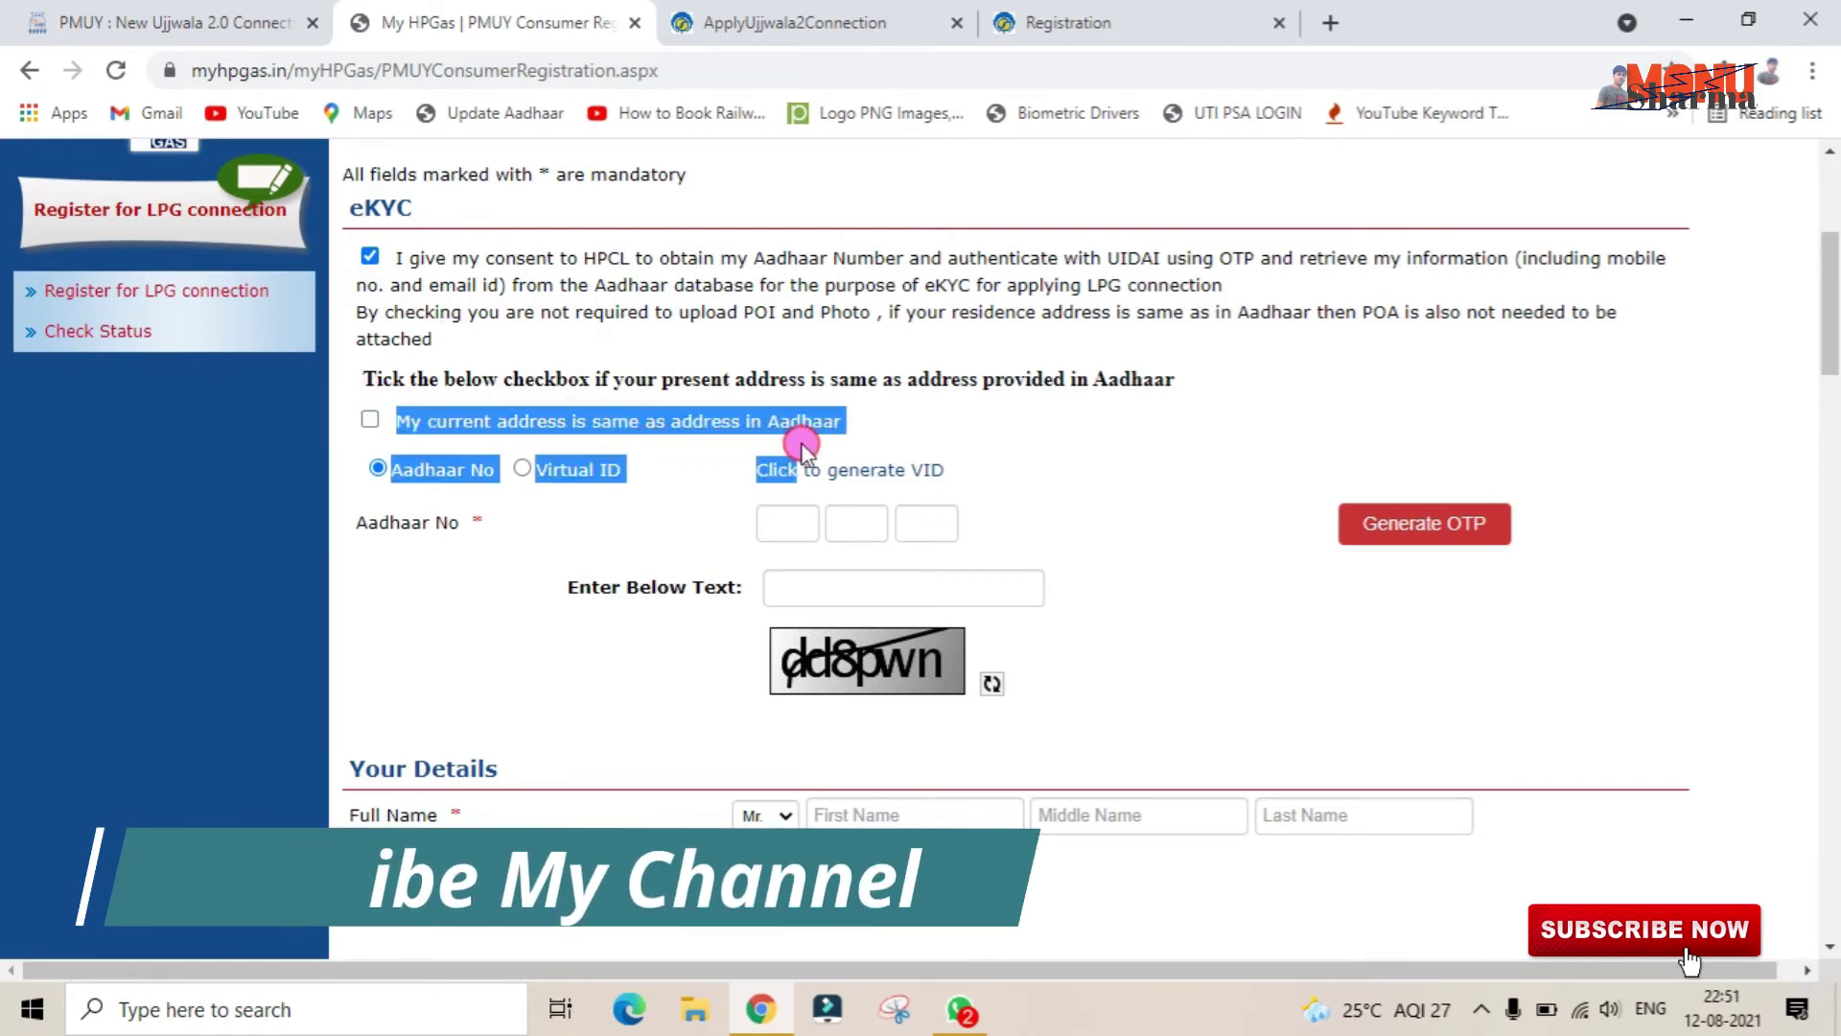
pyautogui.click(904, 425)
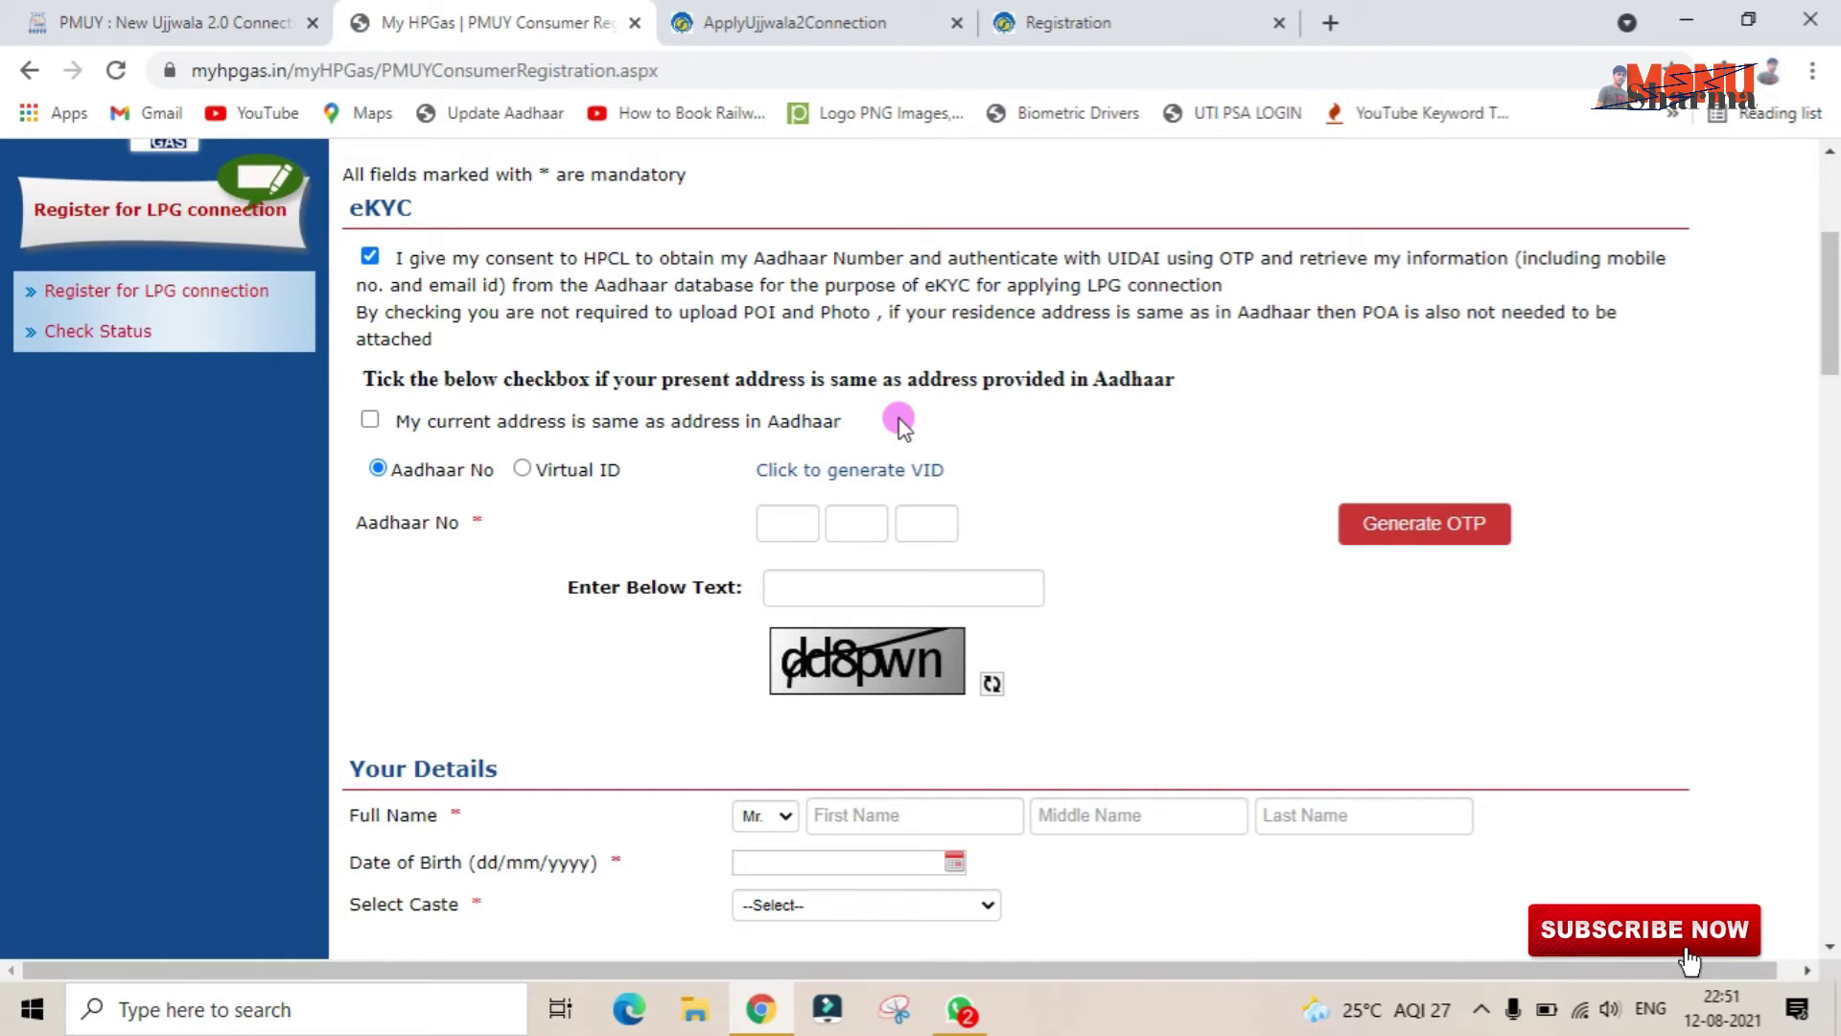
pyautogui.click(370, 422)
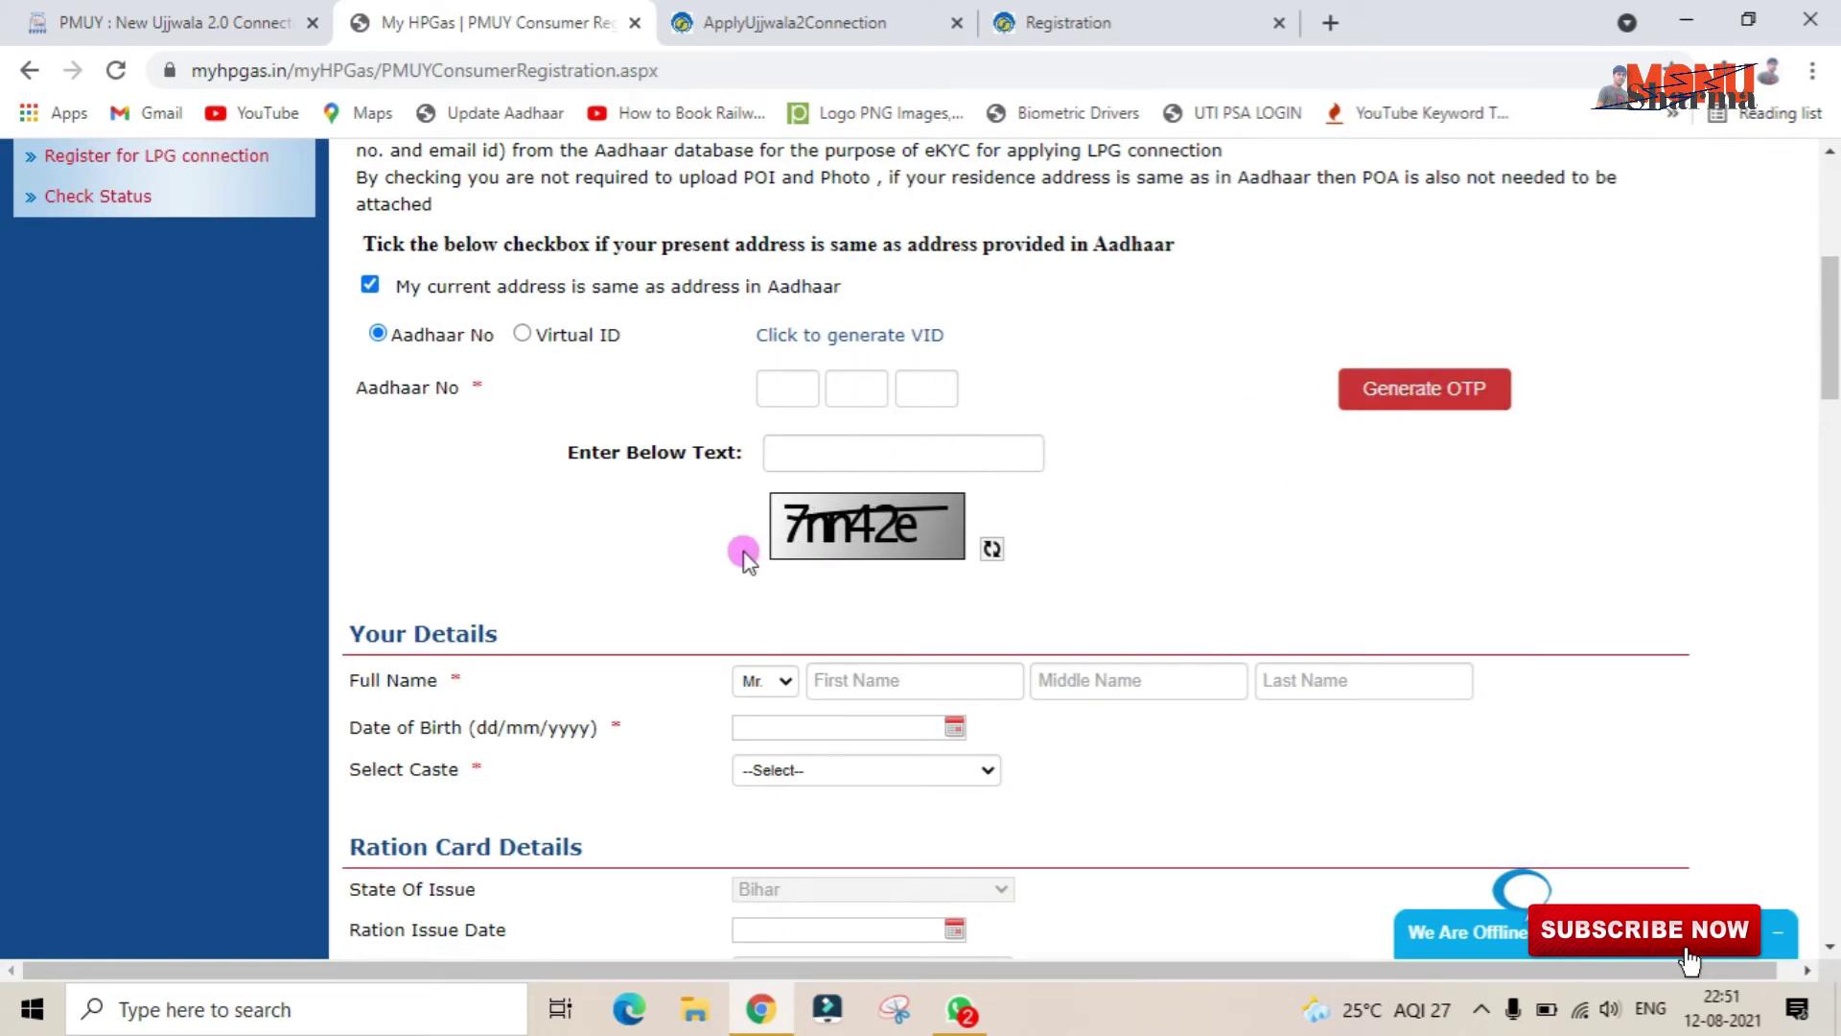
# - Set the applicant's caste to OBC - Other Backward Class in the personal details
pyautogui.scroll(-1, 1155, 473)
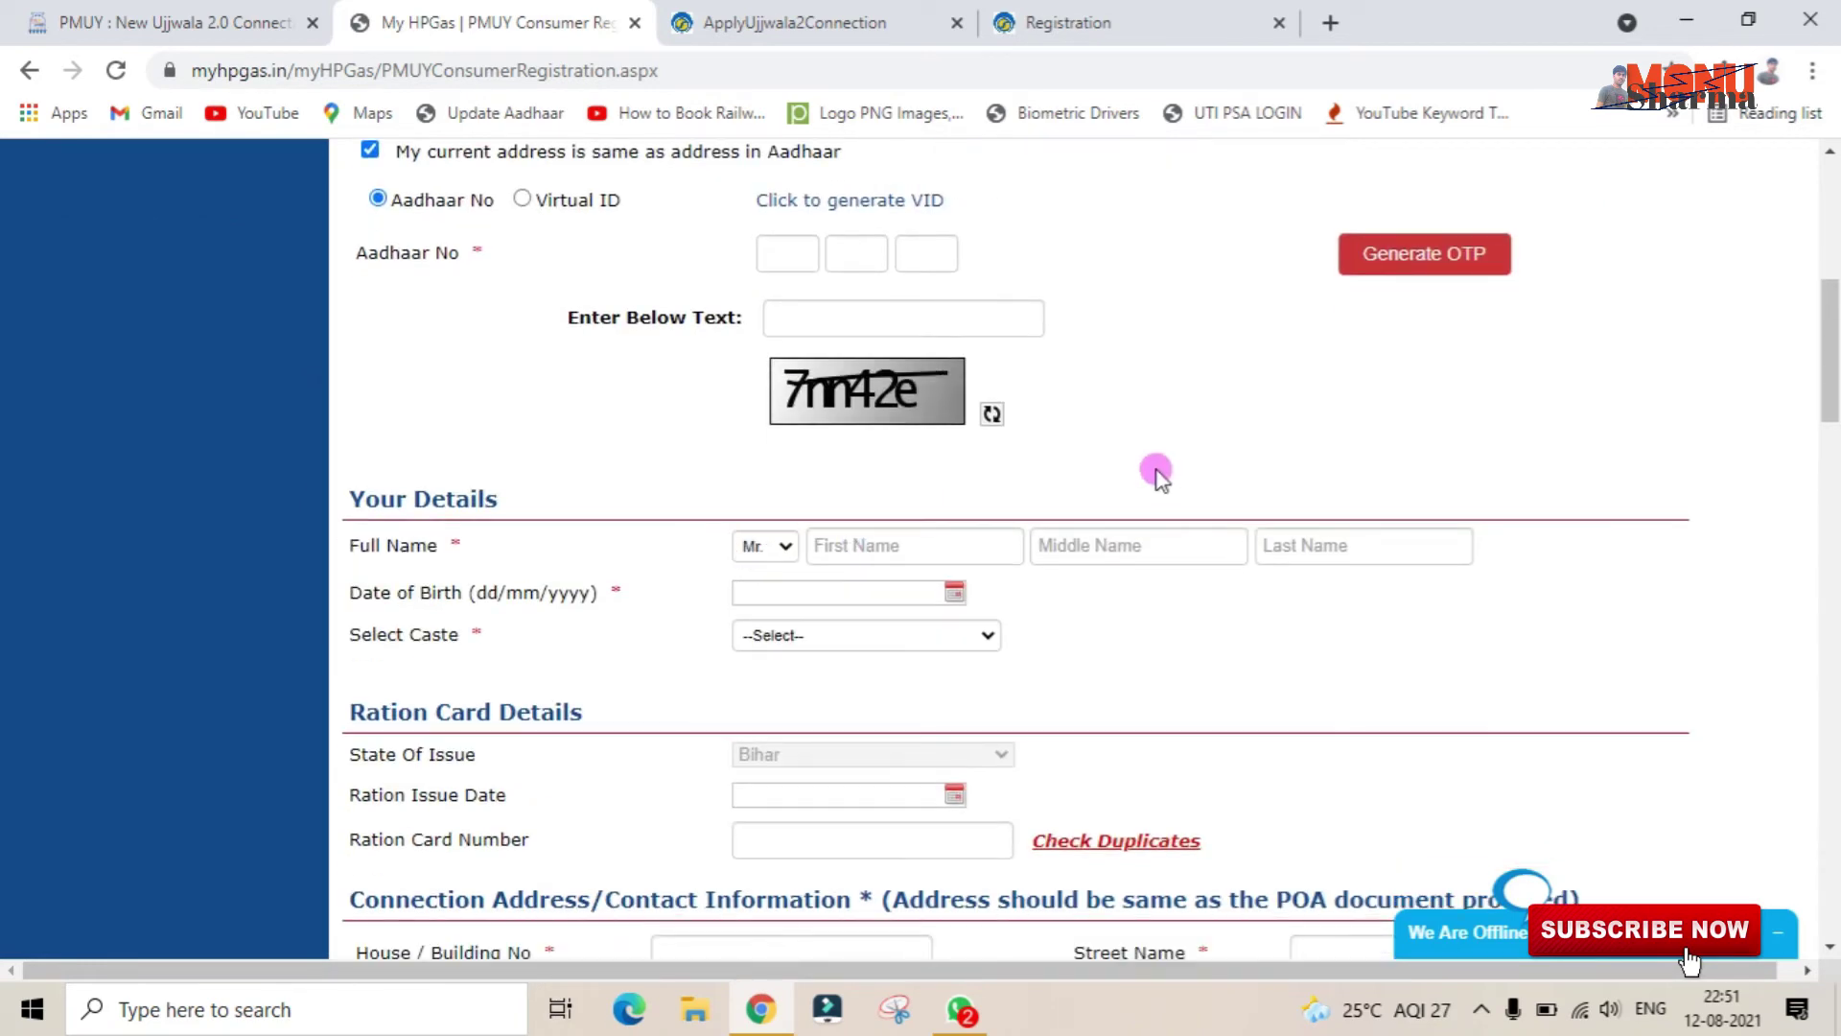
pyautogui.scroll(-1, 665, 588)
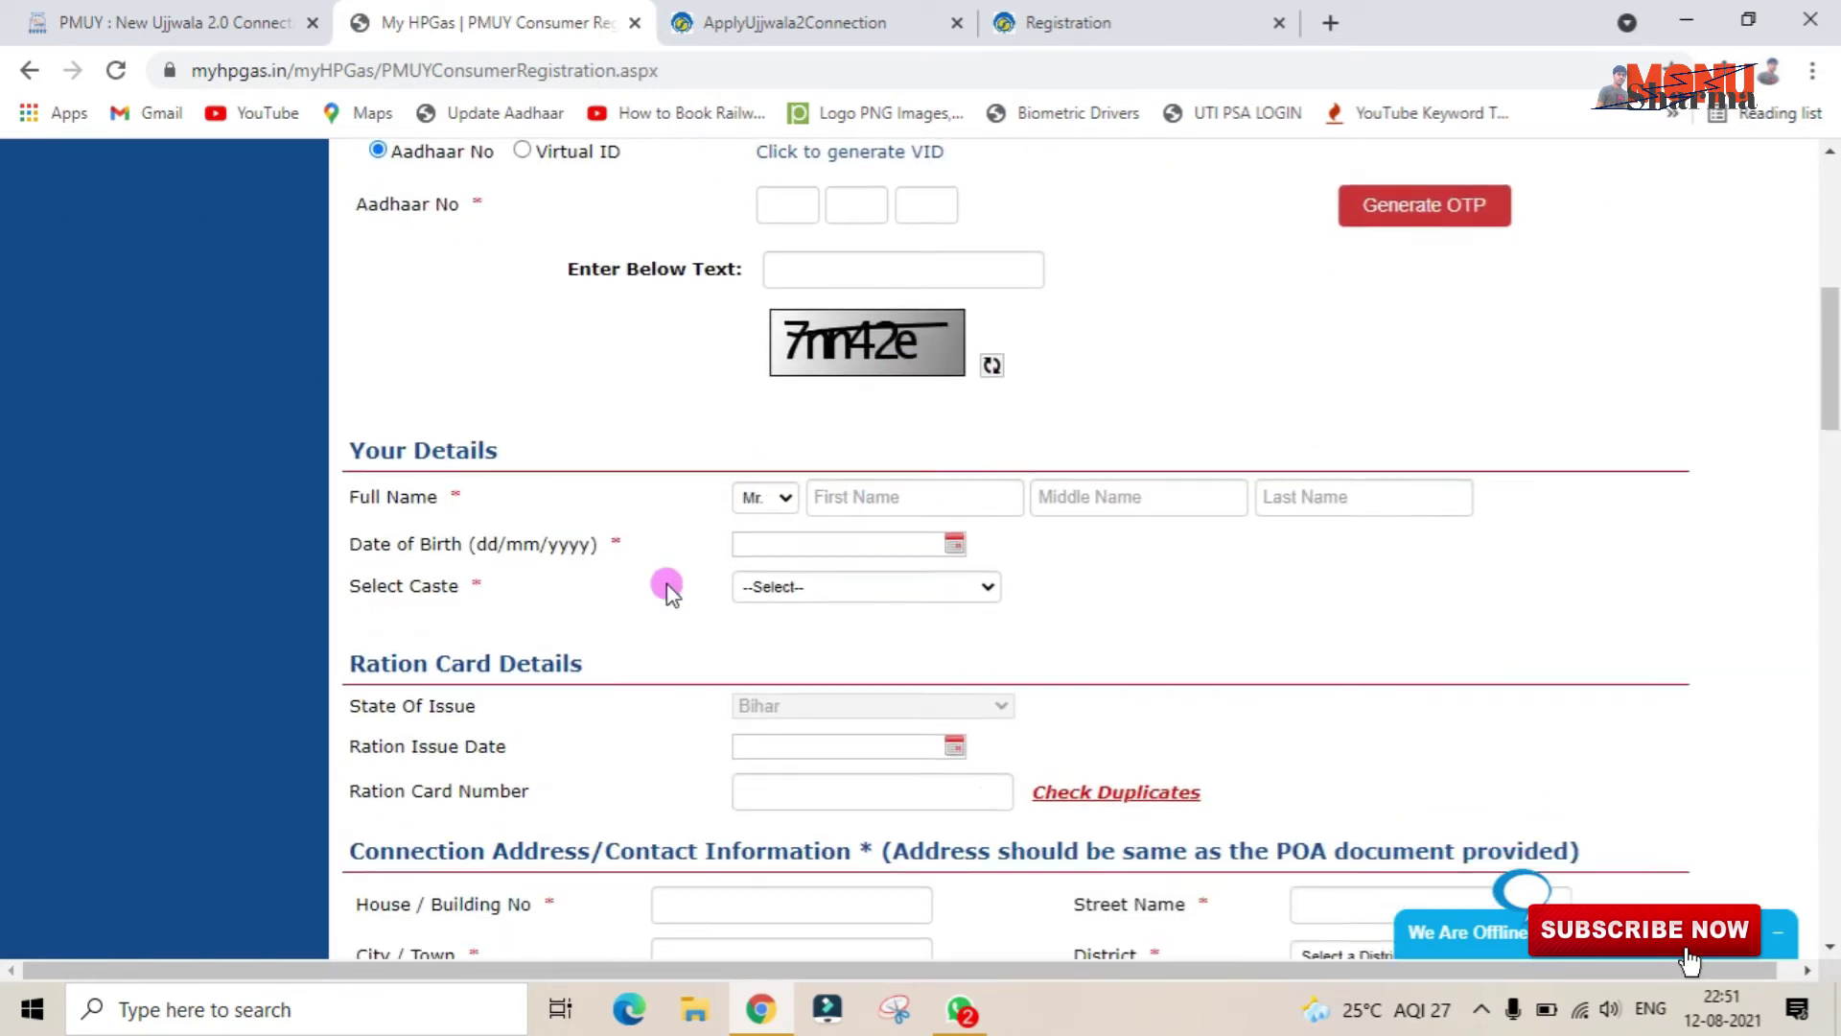
pyautogui.scroll(-1, 966, 575)
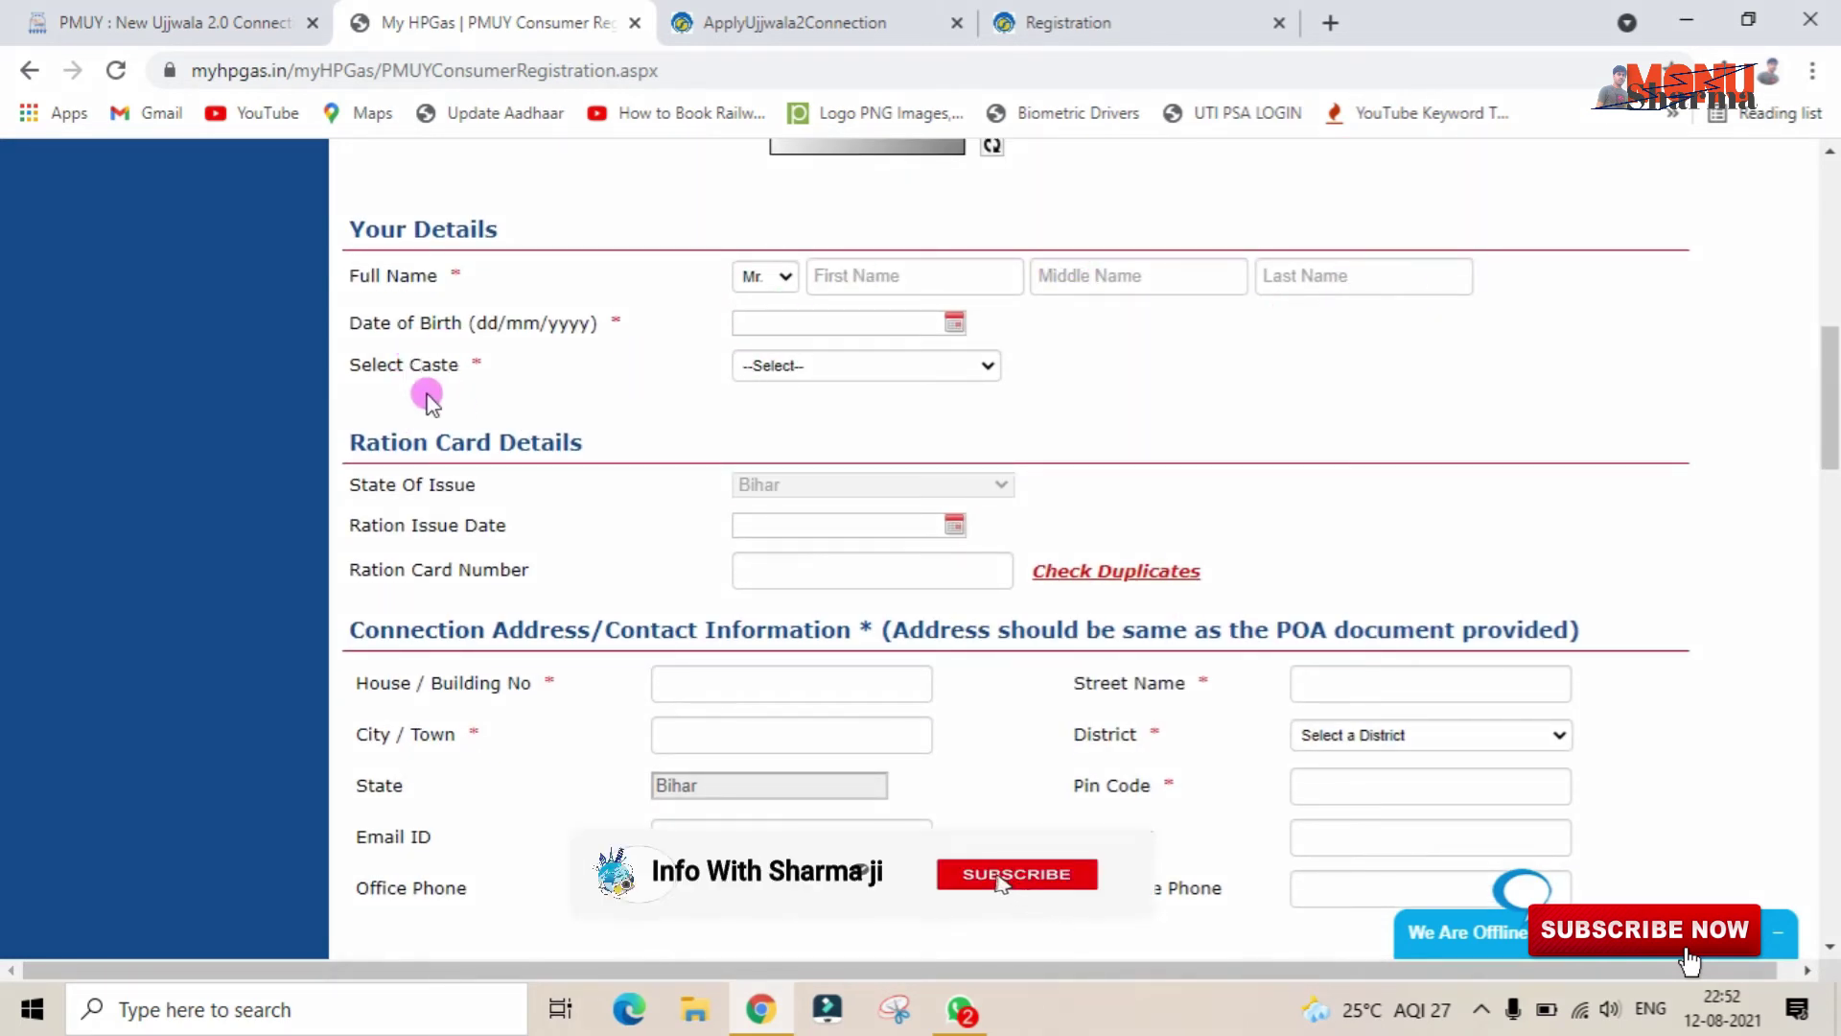
pyautogui.click(841, 376)
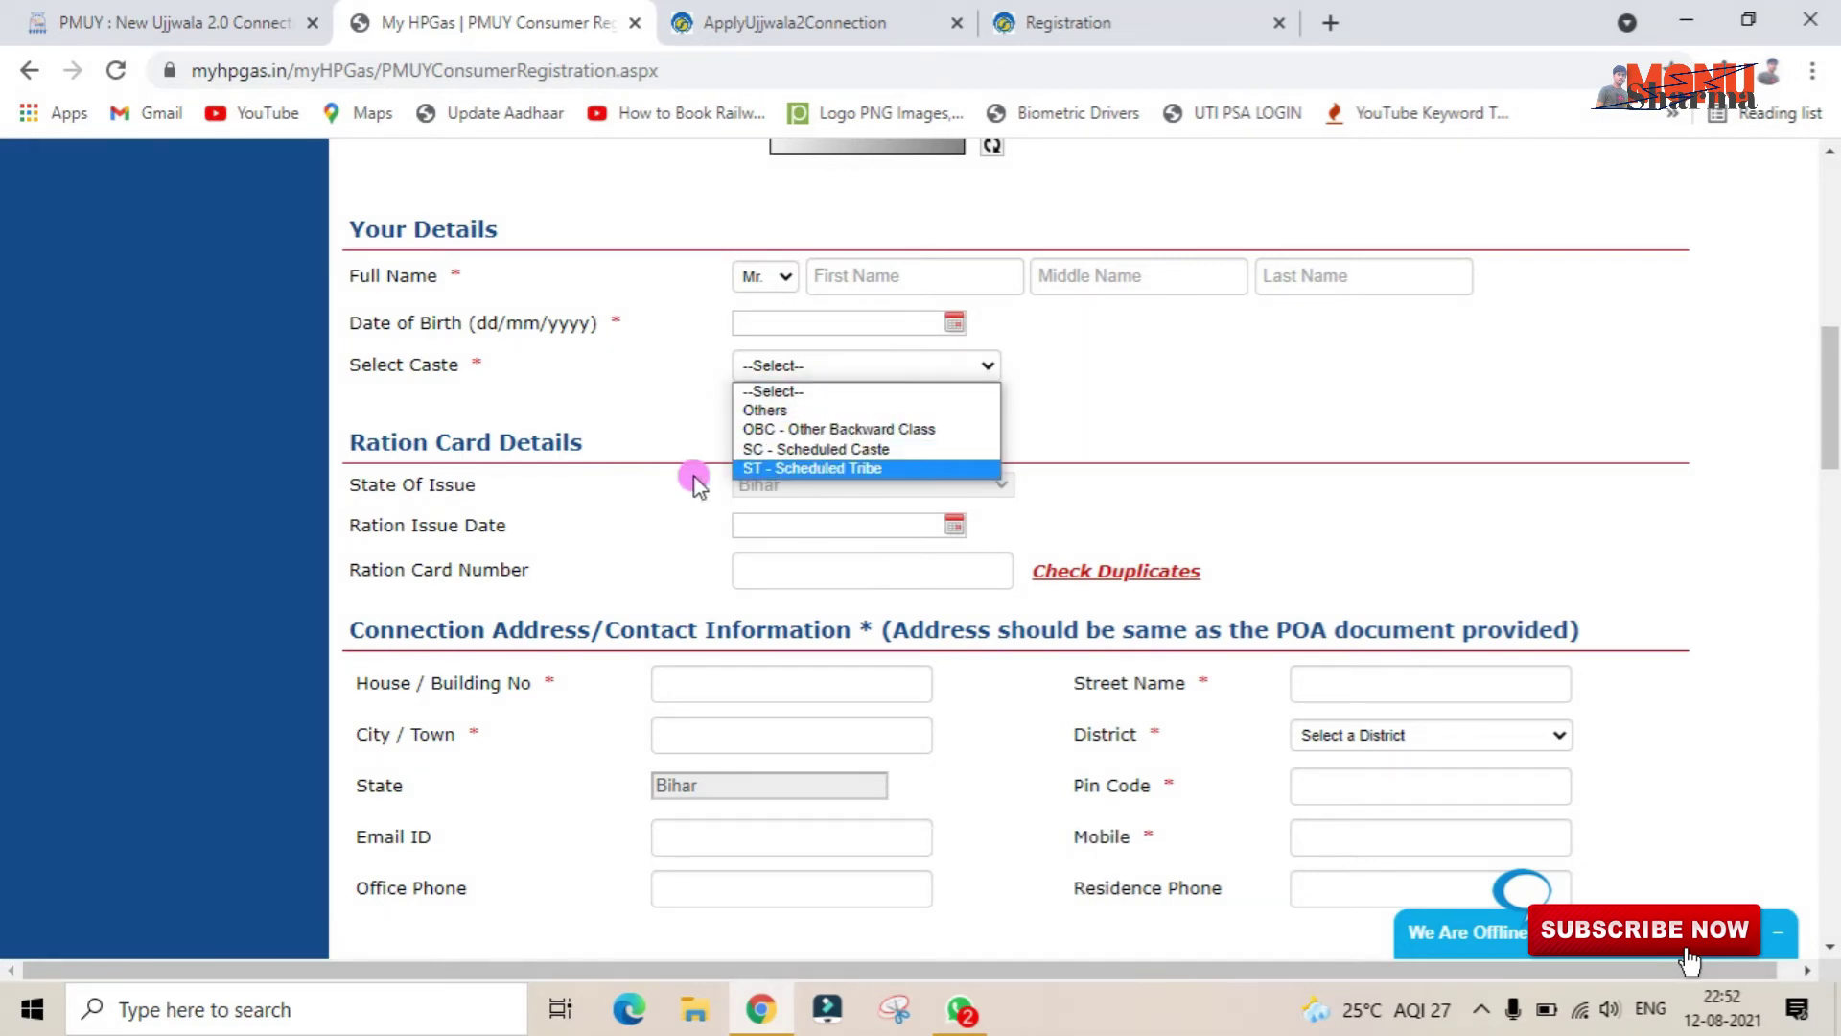
pyautogui.click(824, 428)
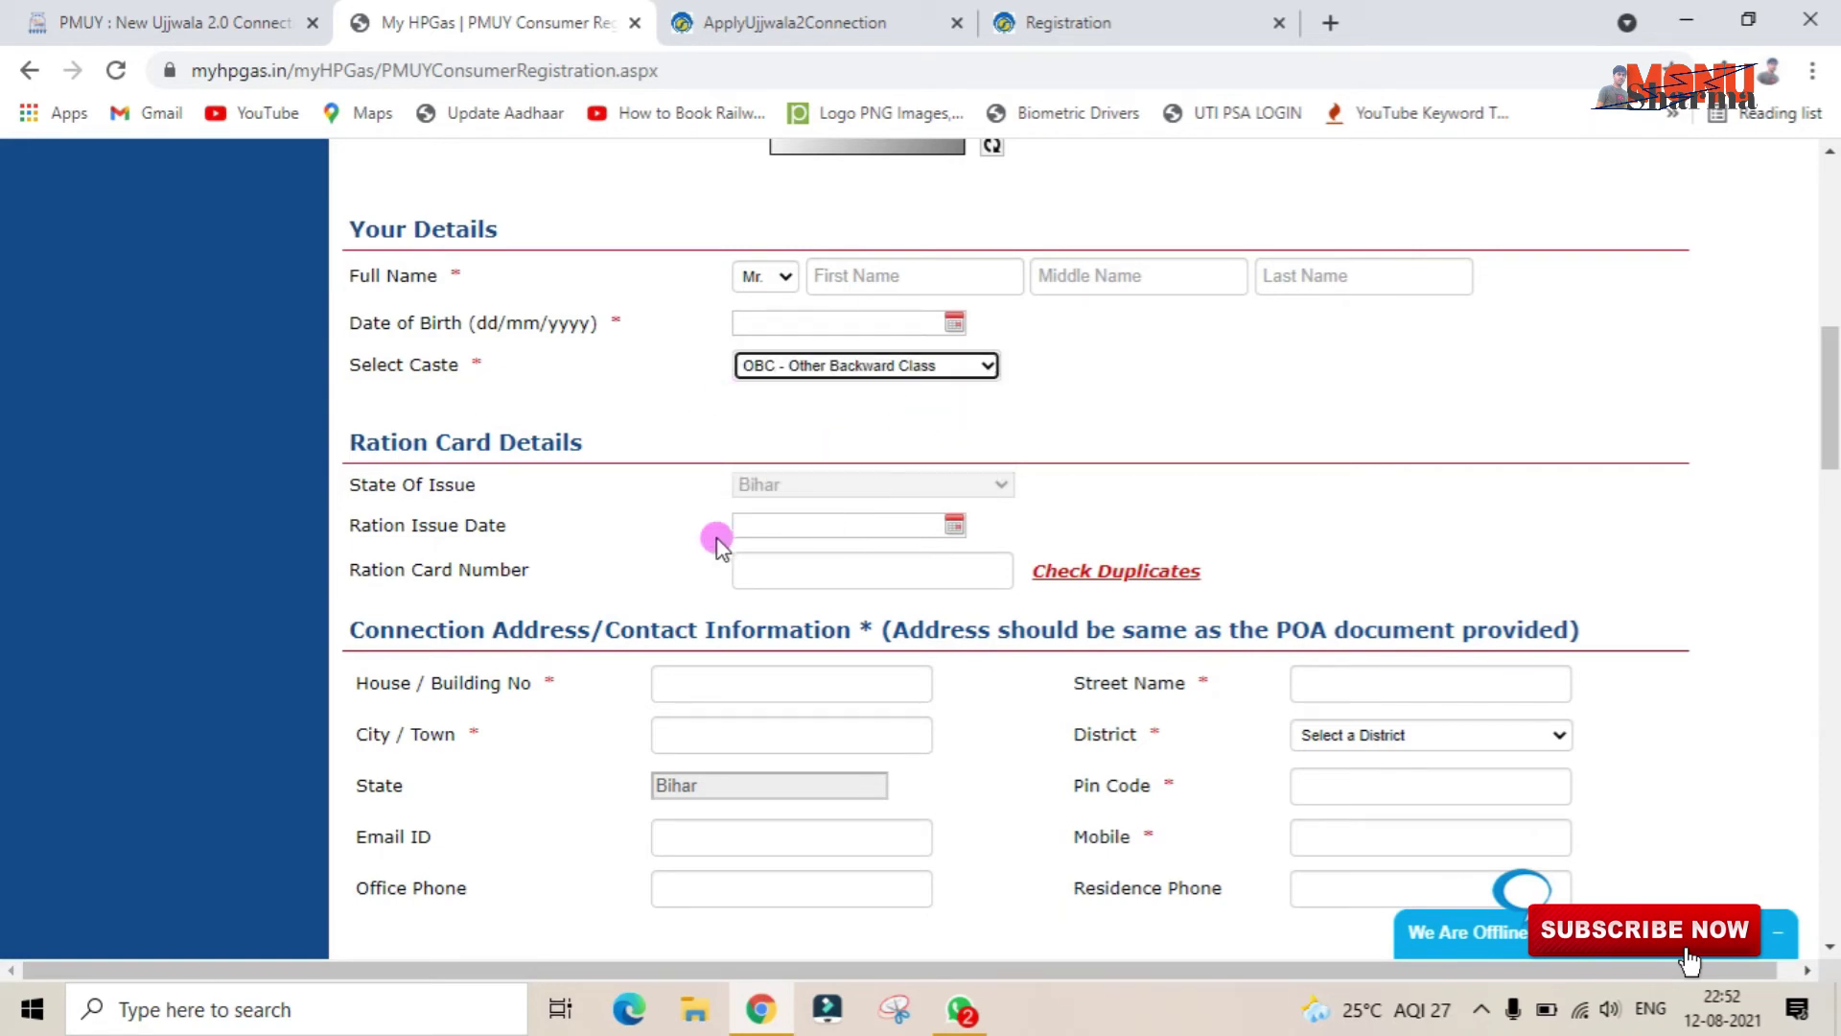
# - Choose 14.2 kg SBC (Single Bottle Connection) as the connection type and Aadhaar (UID) as the proof of address
pyautogui.scroll(-1, 633, 493)
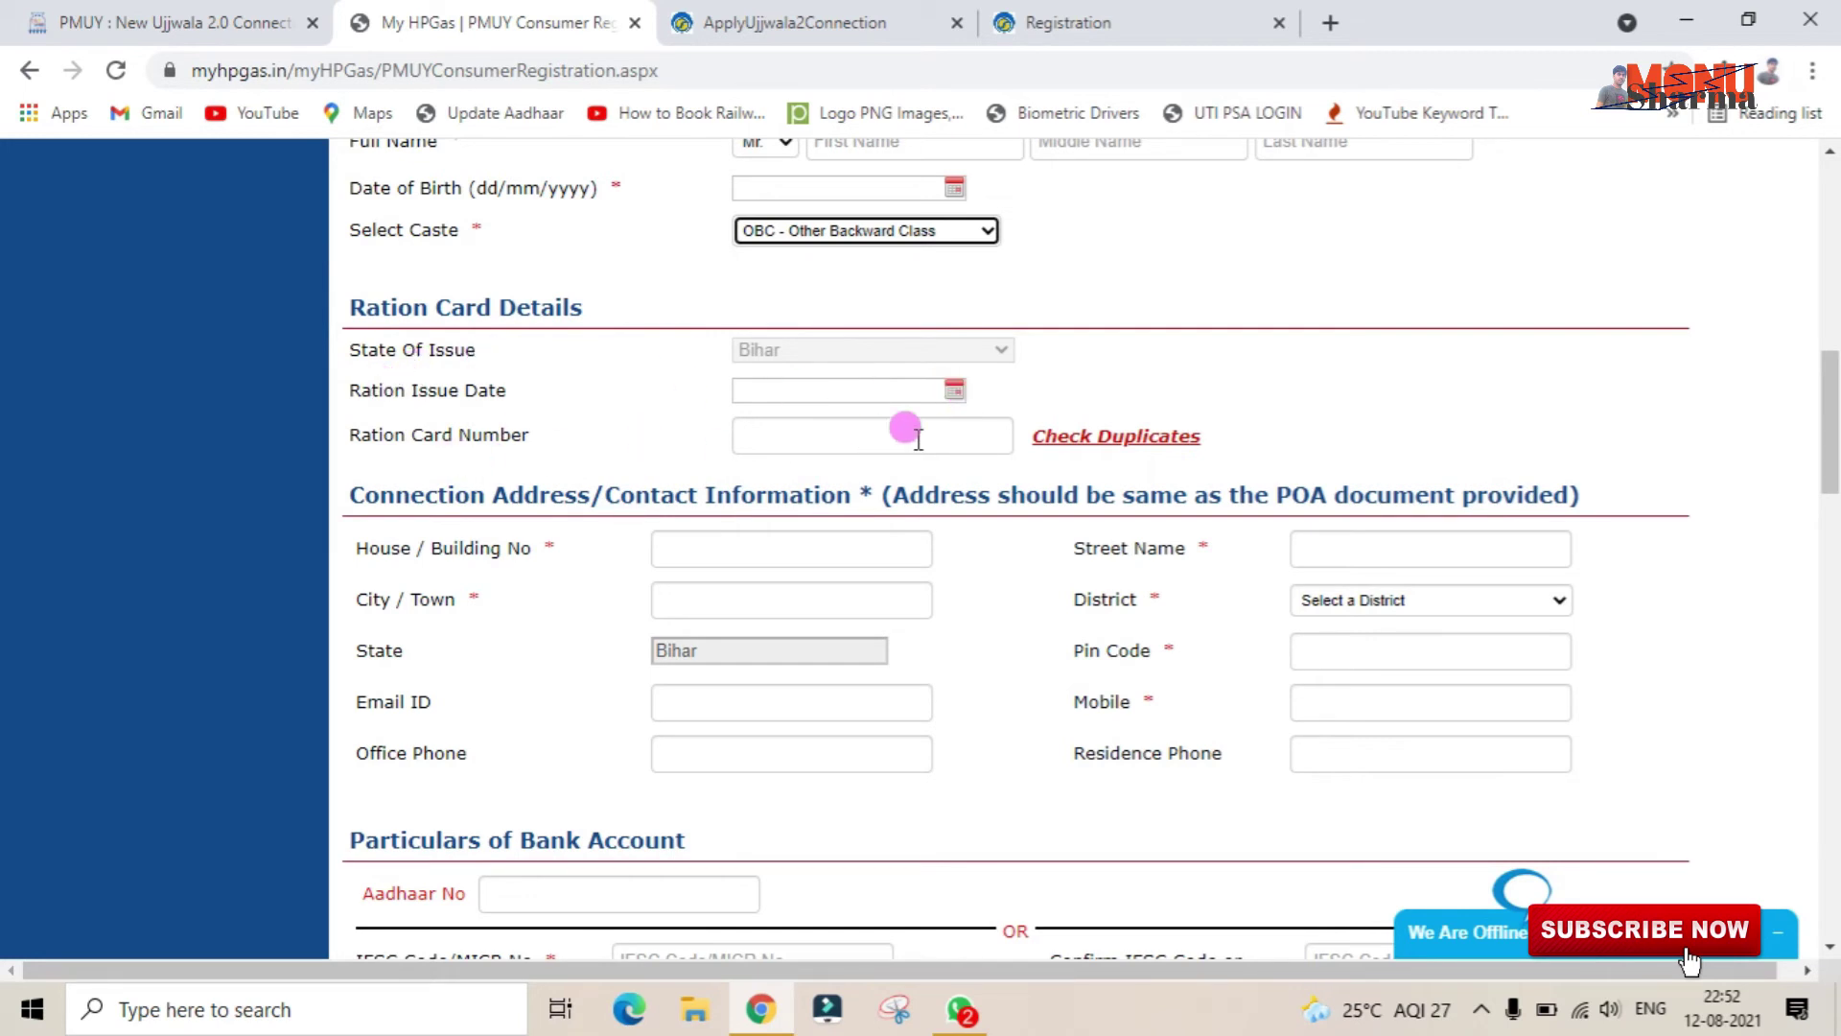
pyautogui.scroll(-3, 917, 439)
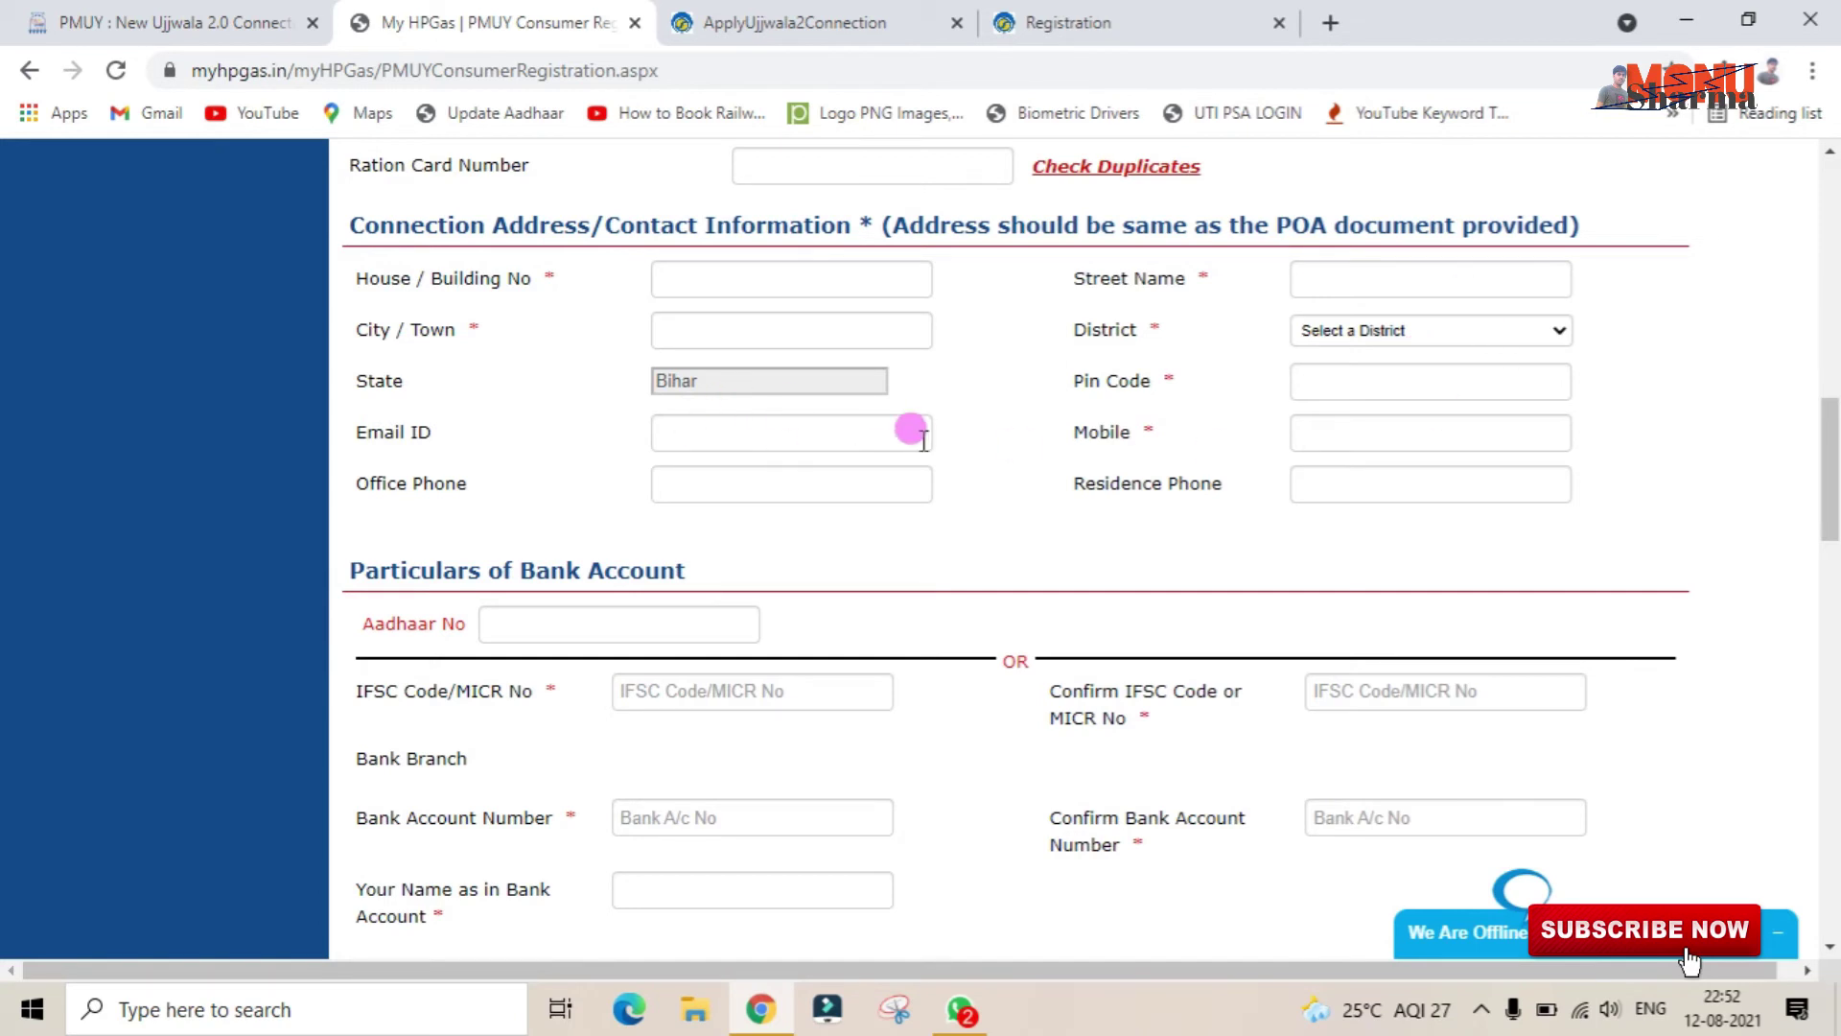
pyautogui.scroll(-2, 738, 427)
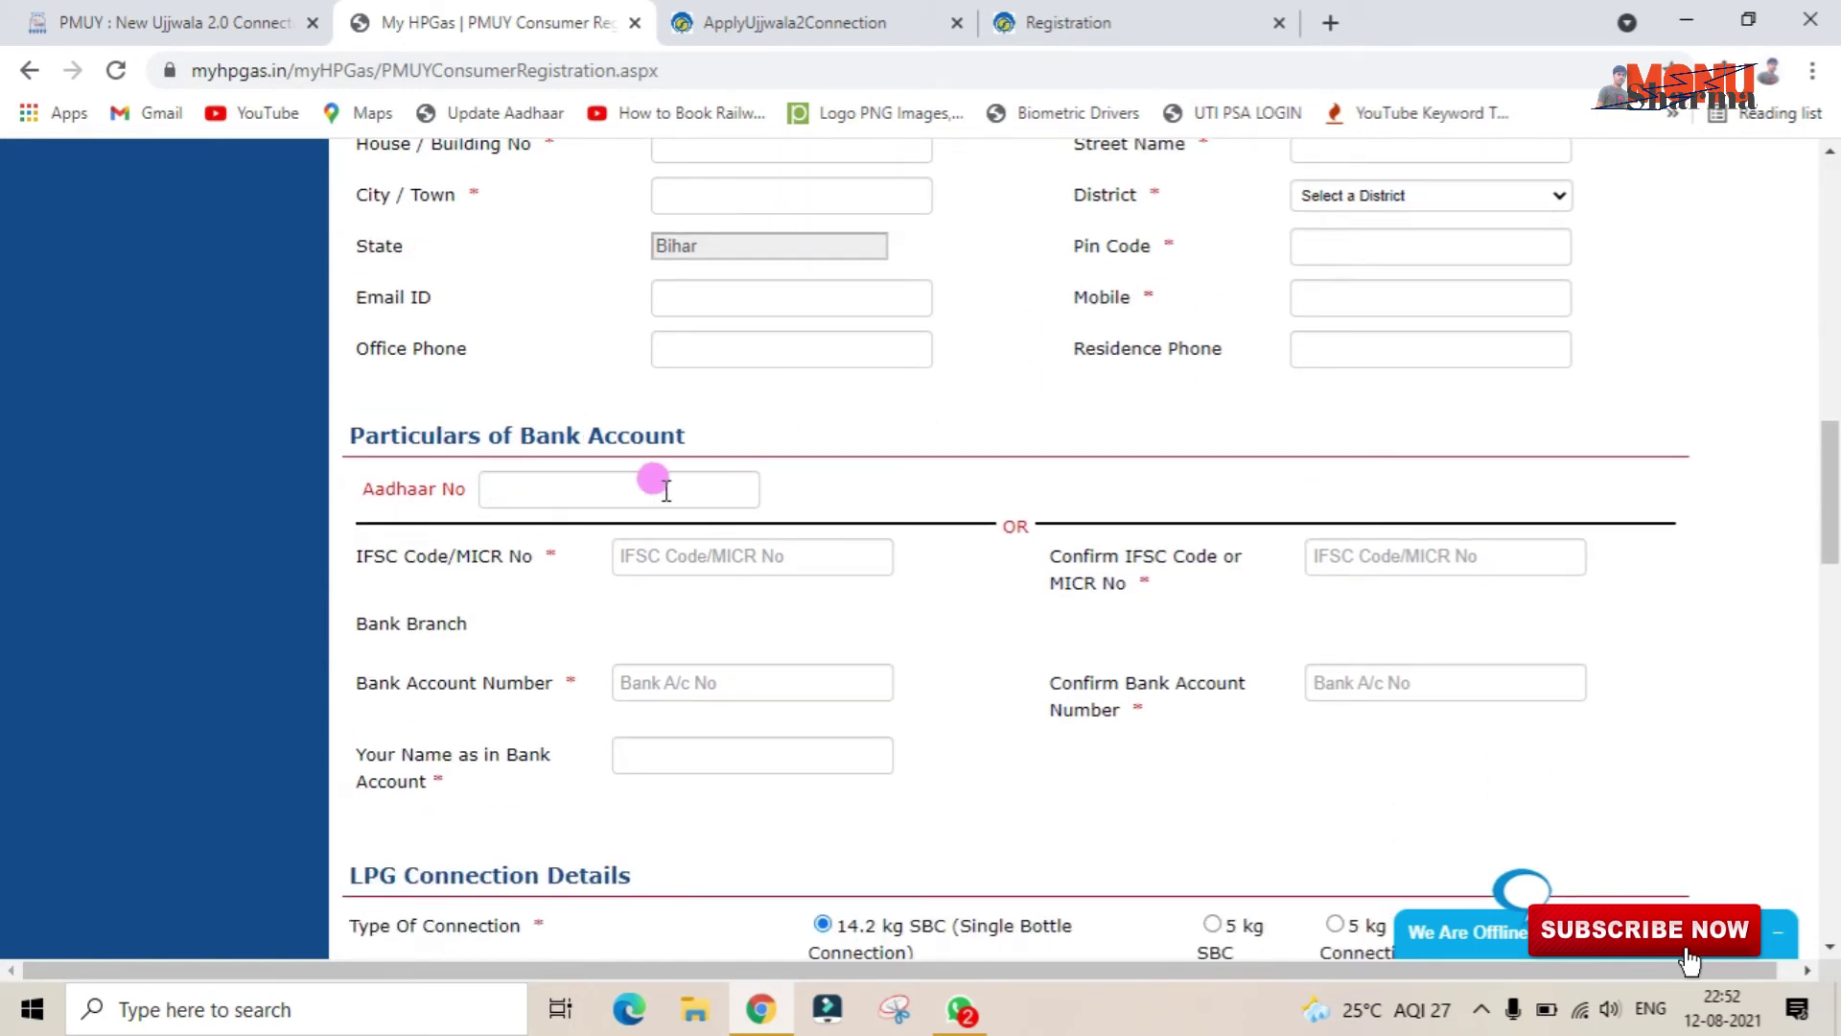
pyautogui.scroll(-1, 709, 479)
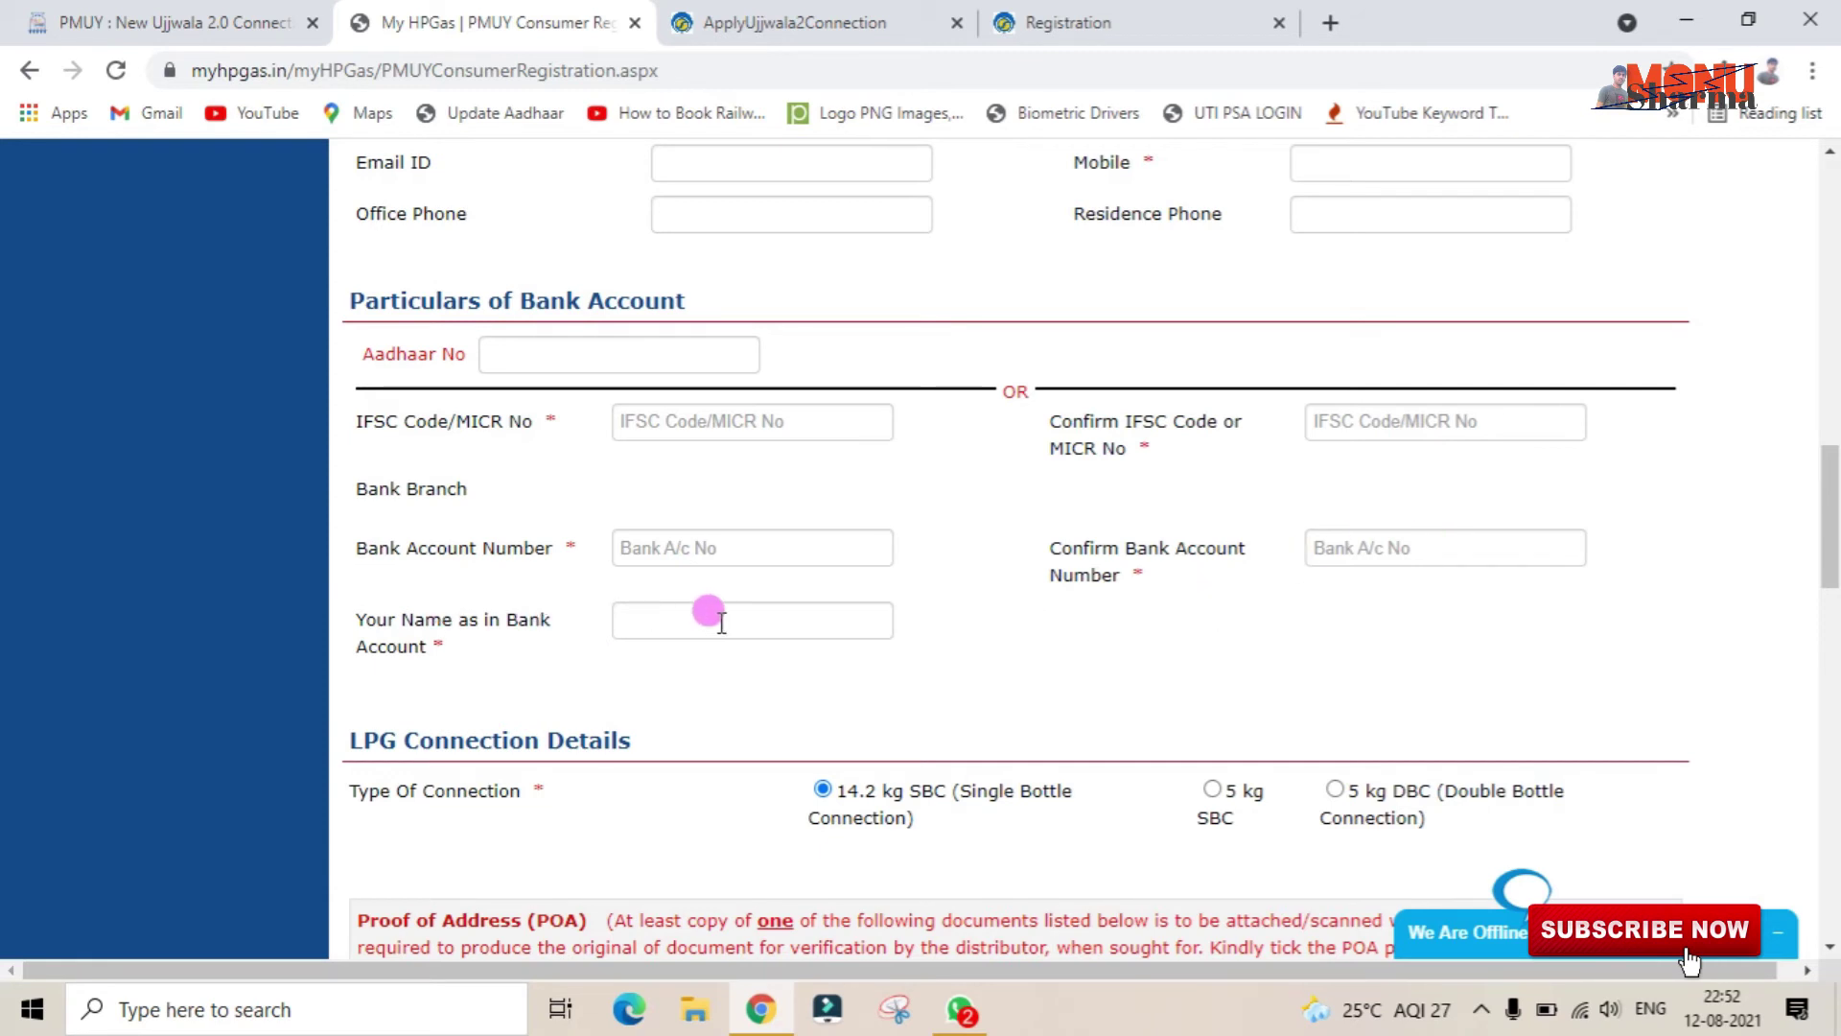
pyautogui.scroll(-1, 721, 621)
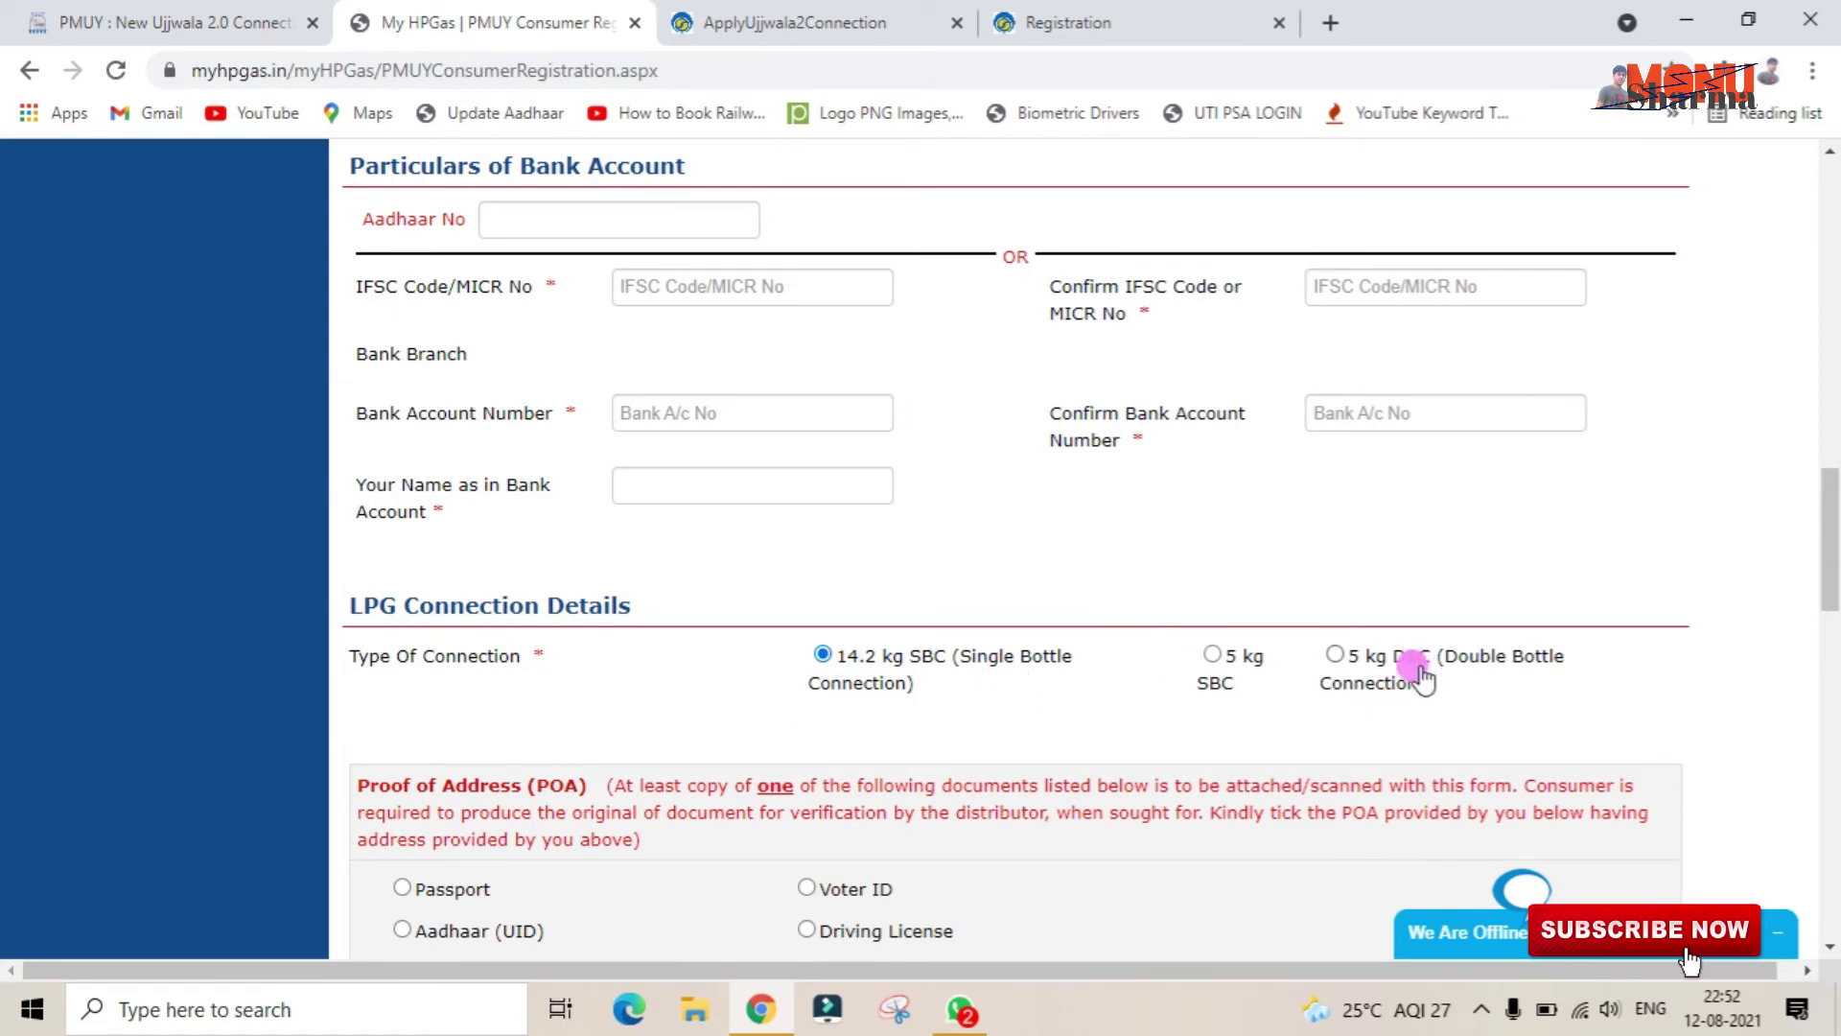
pyautogui.doubleClick(851, 668)
pyautogui.scroll(-4, 952, 692)
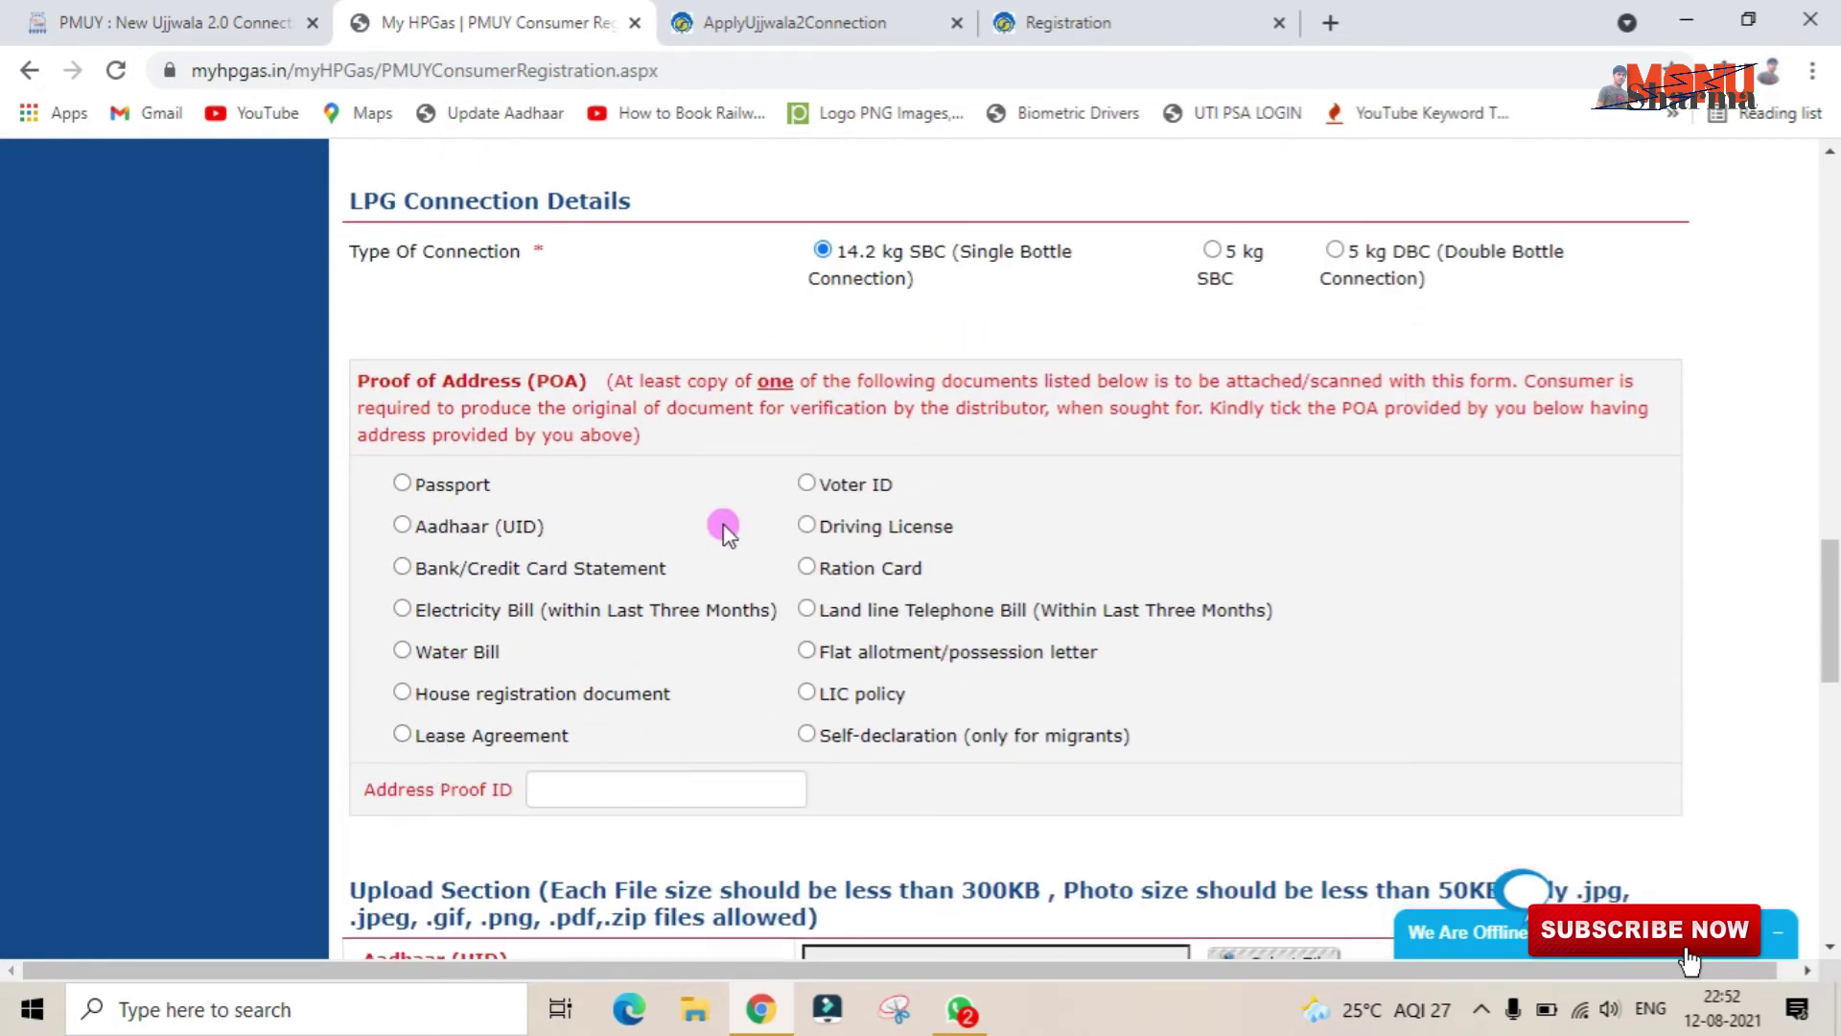
pyautogui.click(400, 528)
# - Set the first family member's relationship with the applicant to MOTHER IN LAW
pyautogui.scroll(-5, 744, 824)
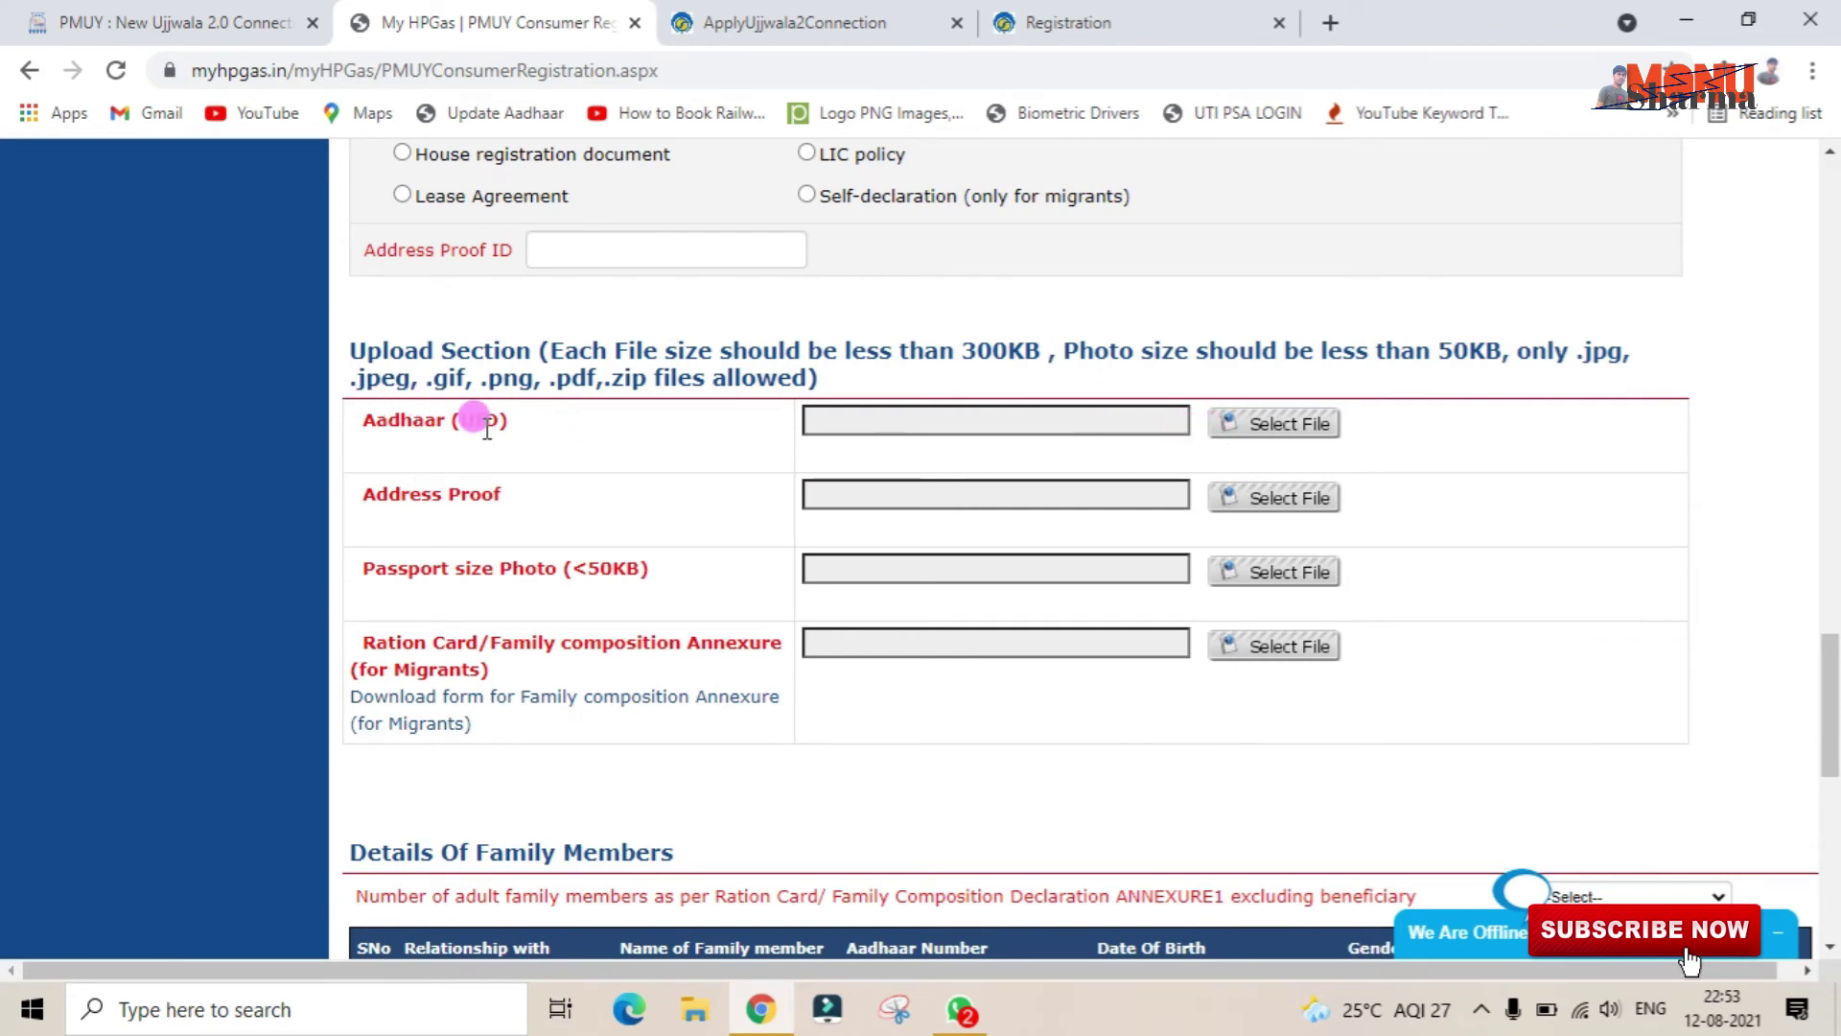
pyautogui.moveTo(470, 430); pyautogui.dragTo(1211, 480)
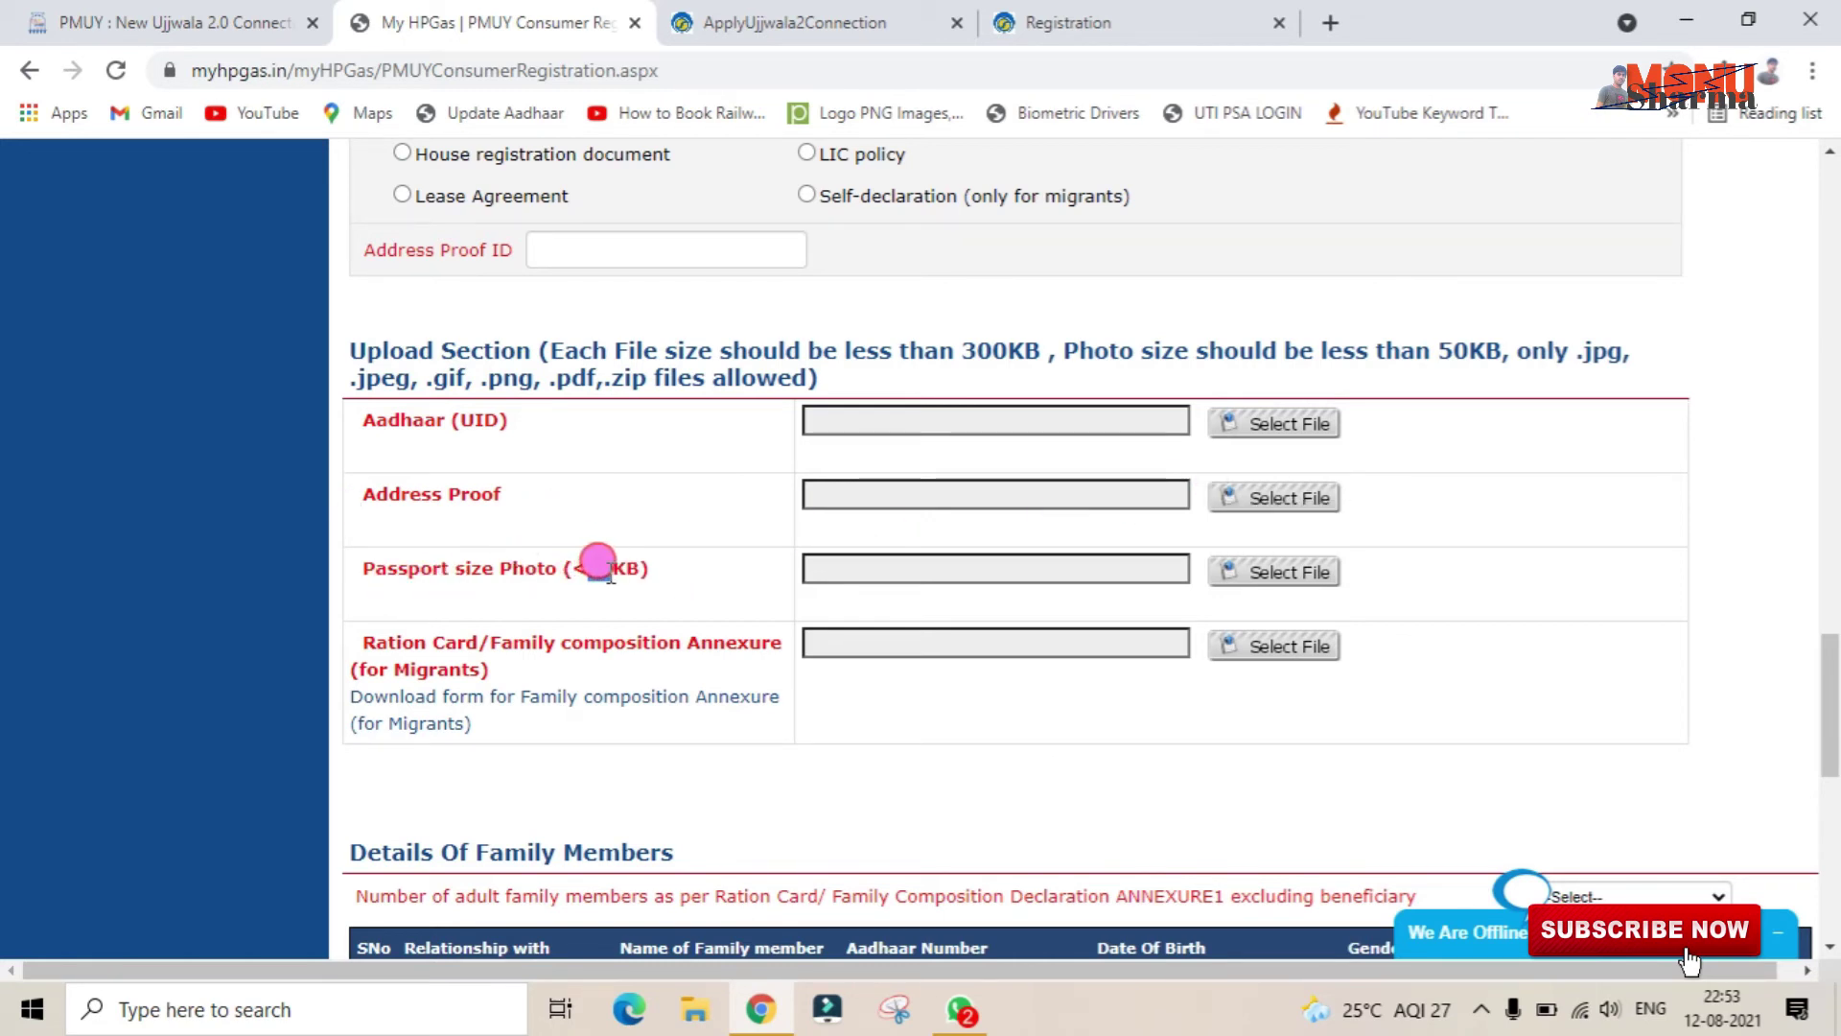
pyautogui.click(572, 621)
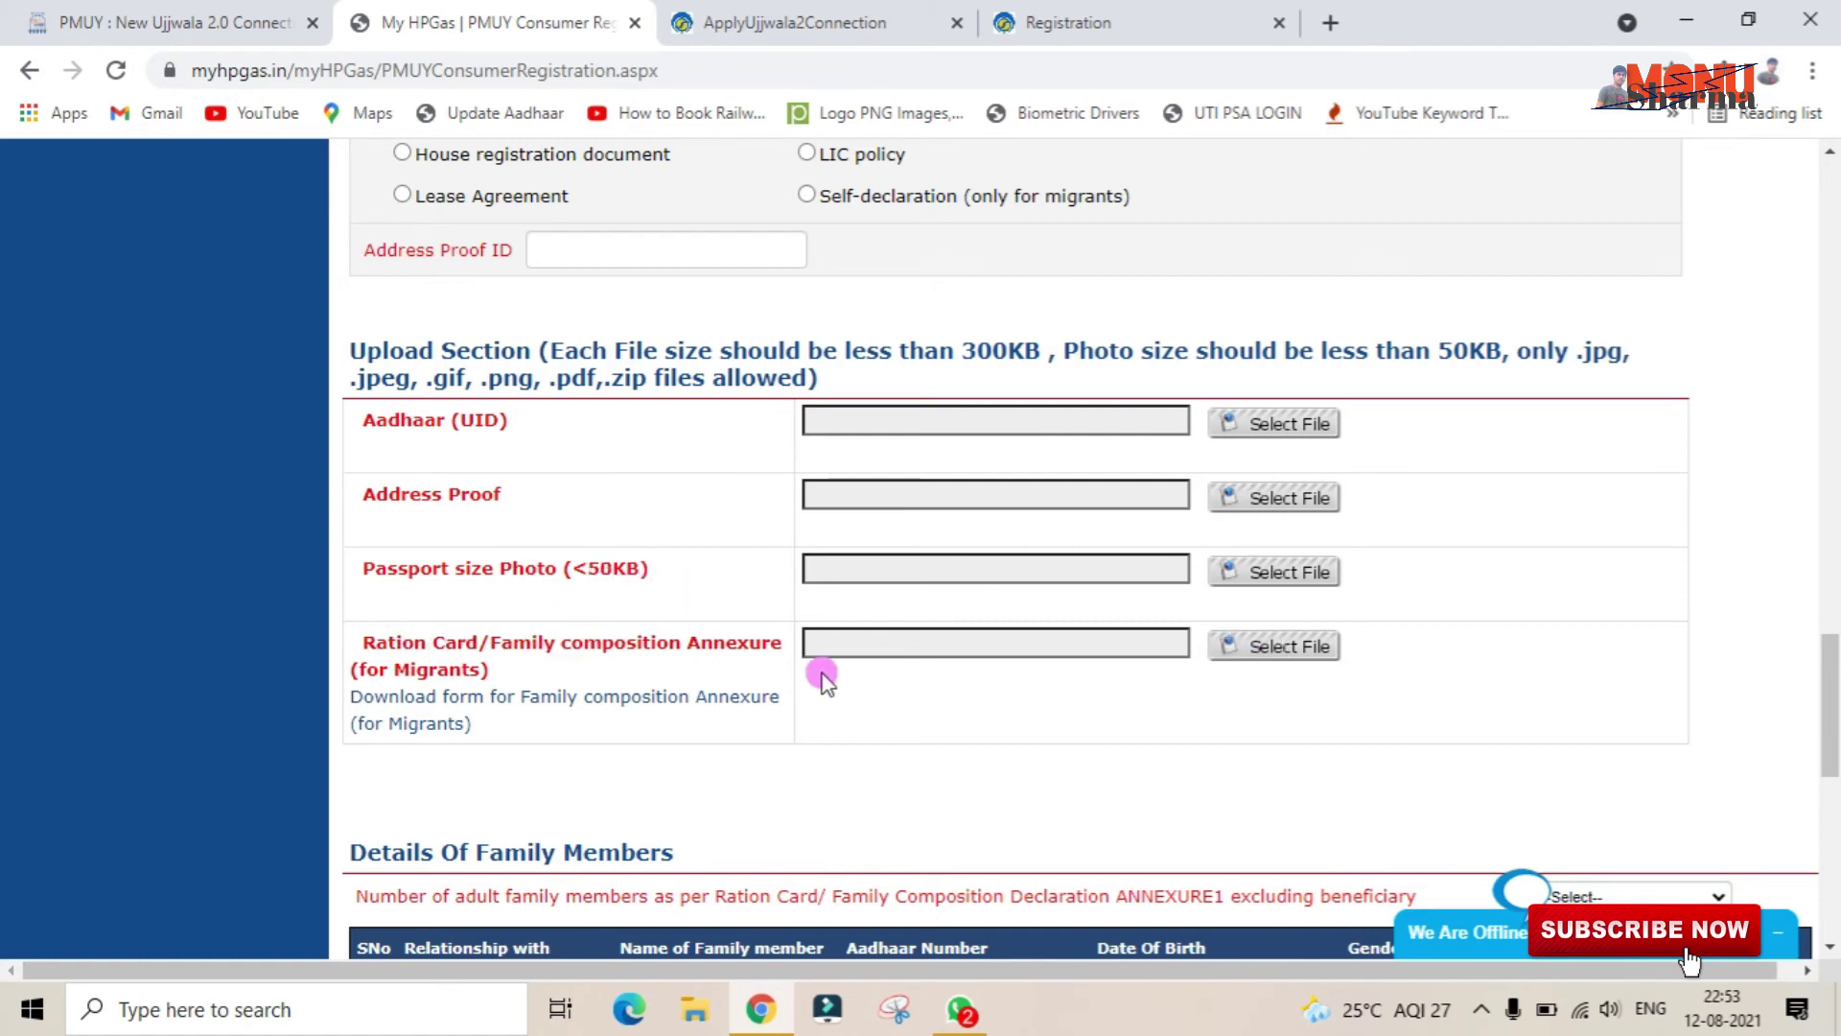
pyautogui.scroll(-2, 777, 744)
pyautogui.scroll(-5, 779, 740)
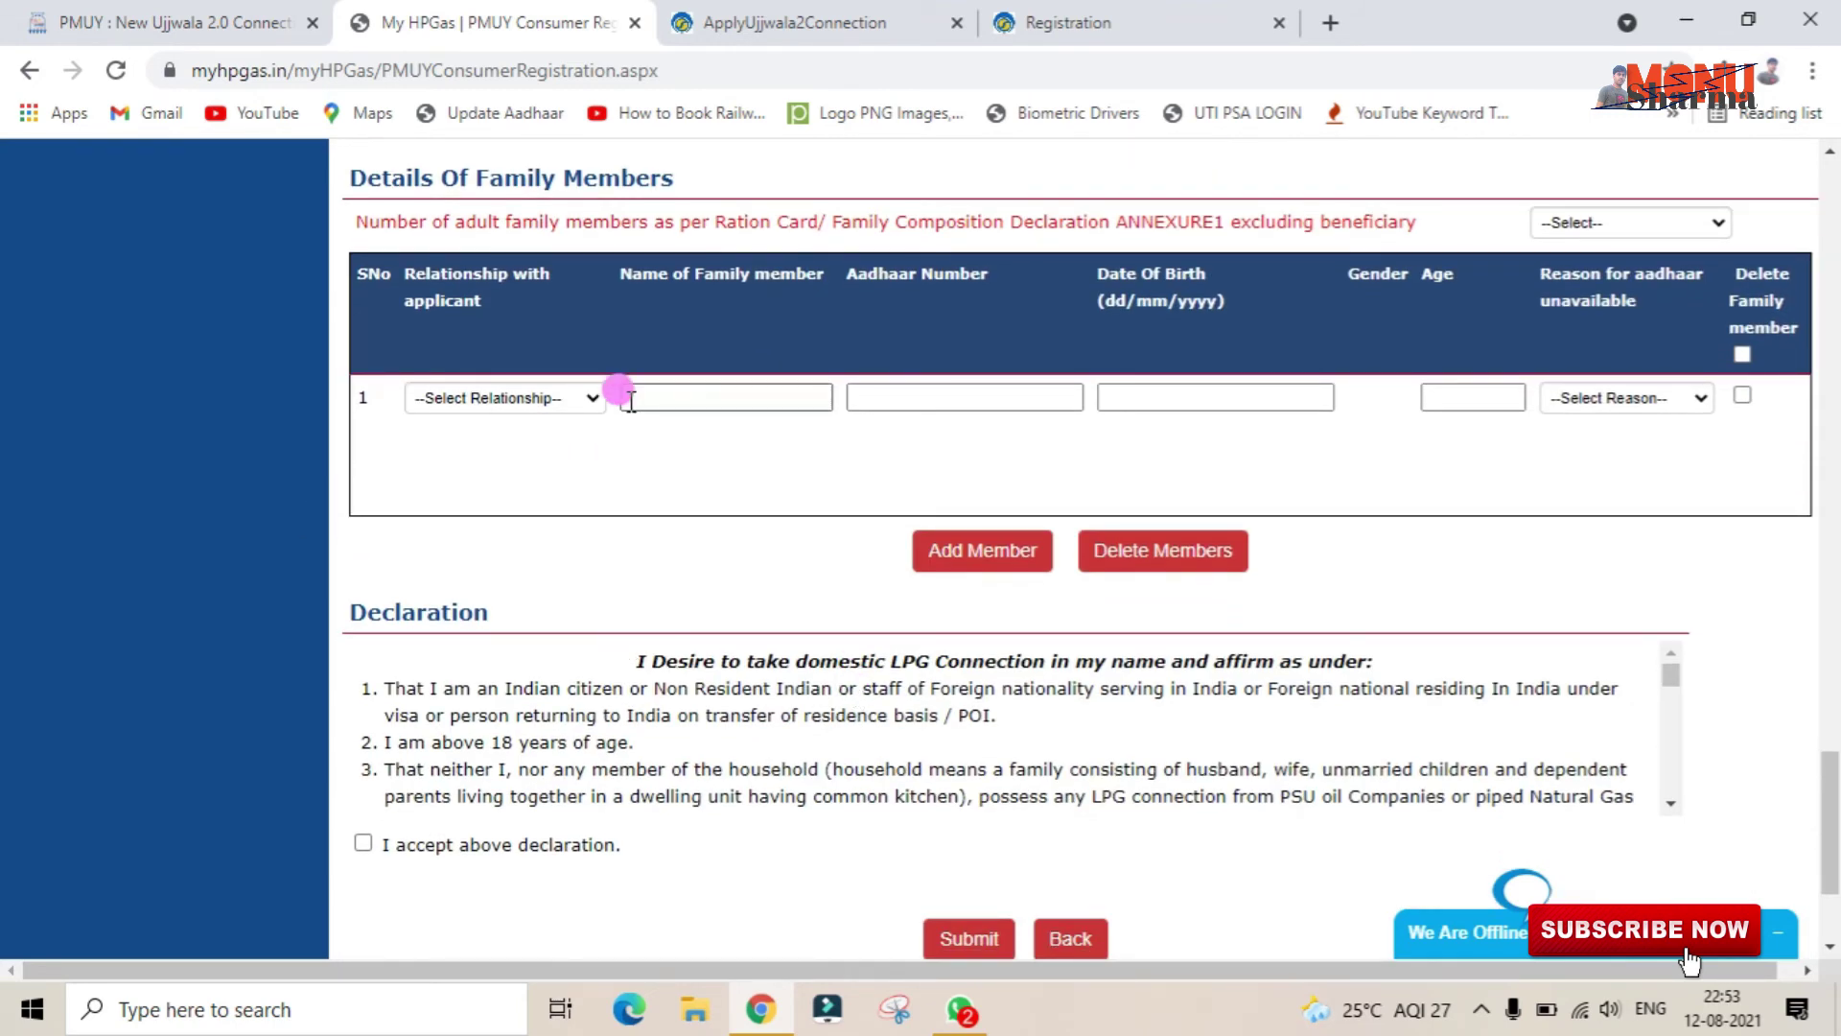
pyautogui.click(488, 399)
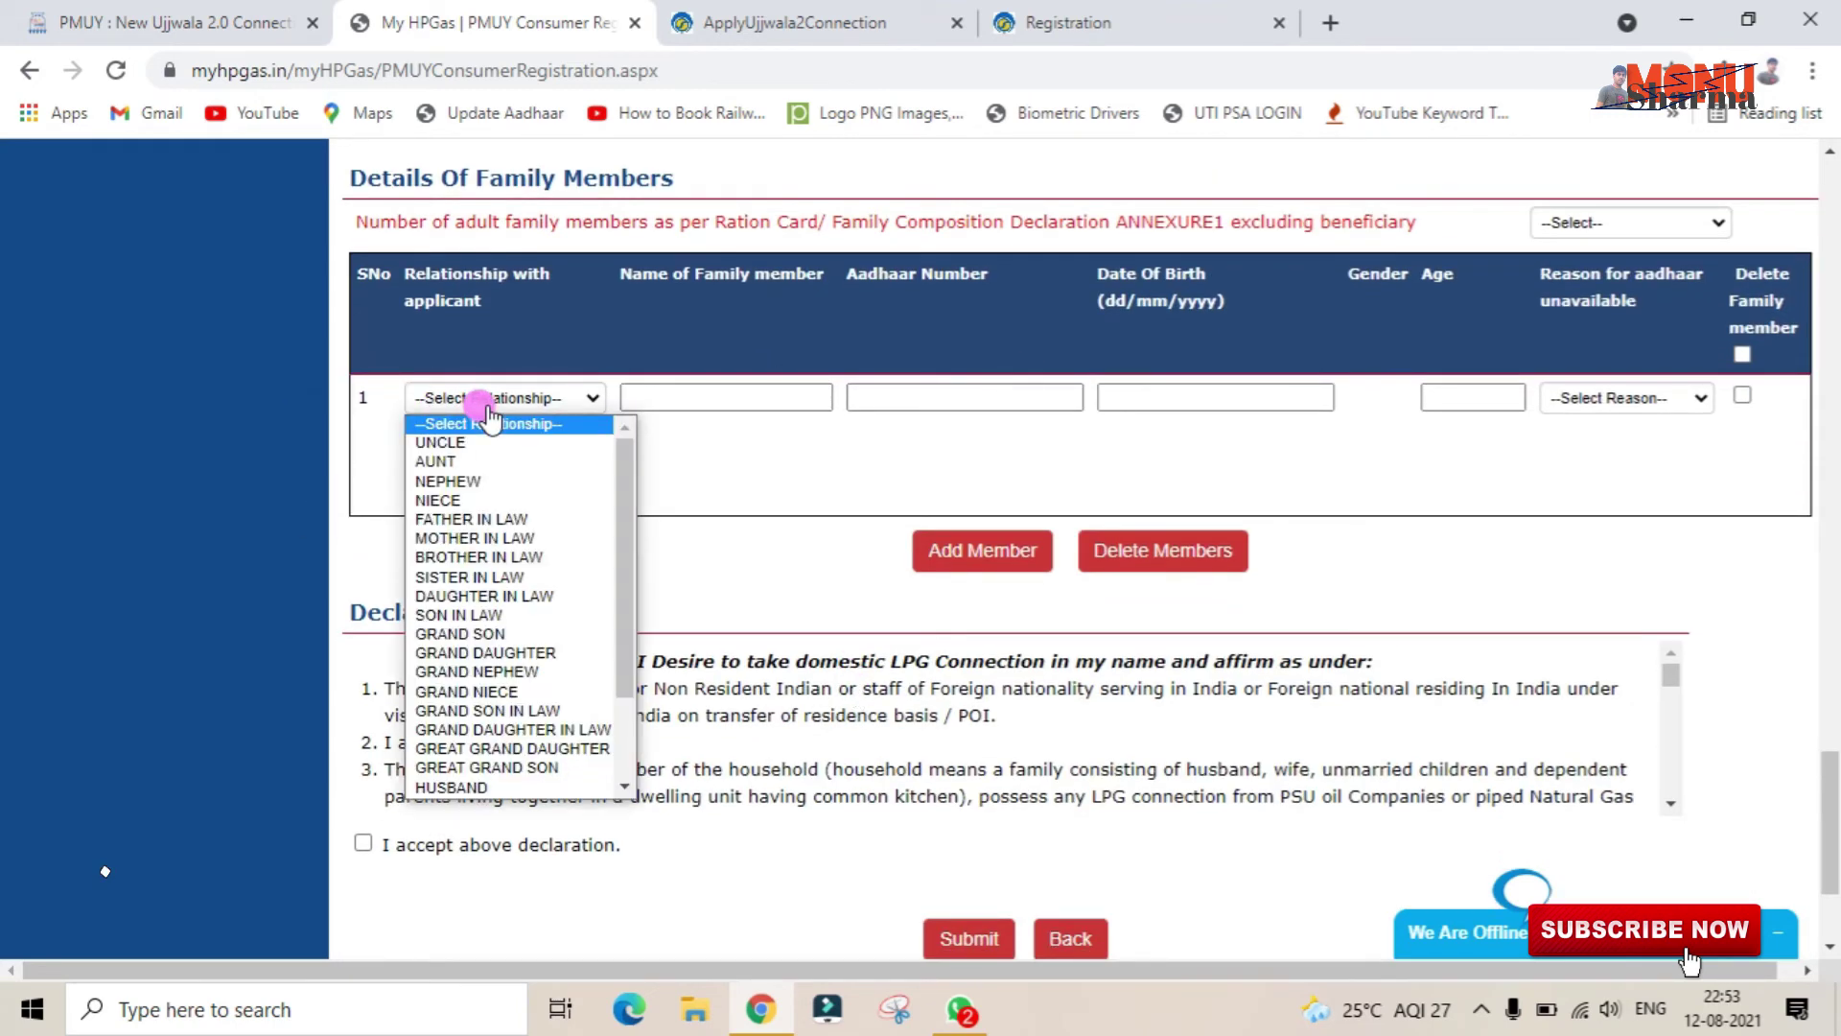
pyautogui.click(491, 541)
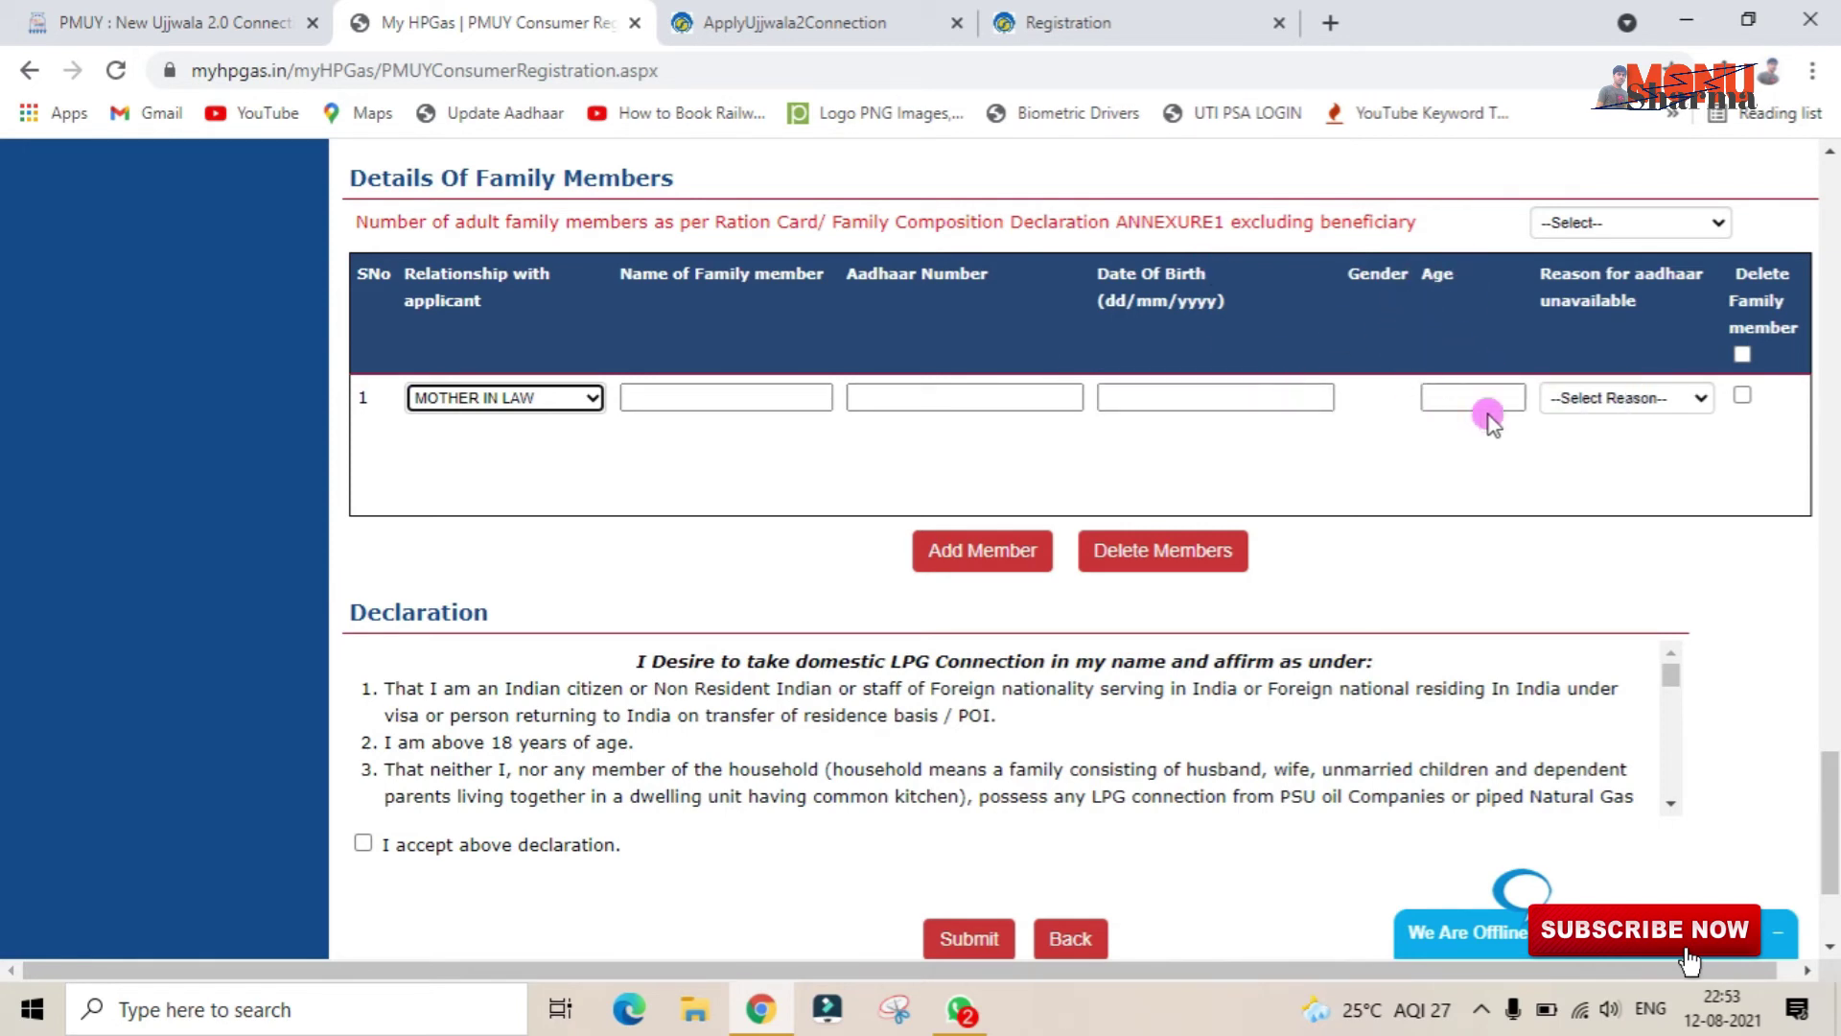
# - Delete the MOTHER IN LAW entry from the family member details
pyautogui.click(928, 554)
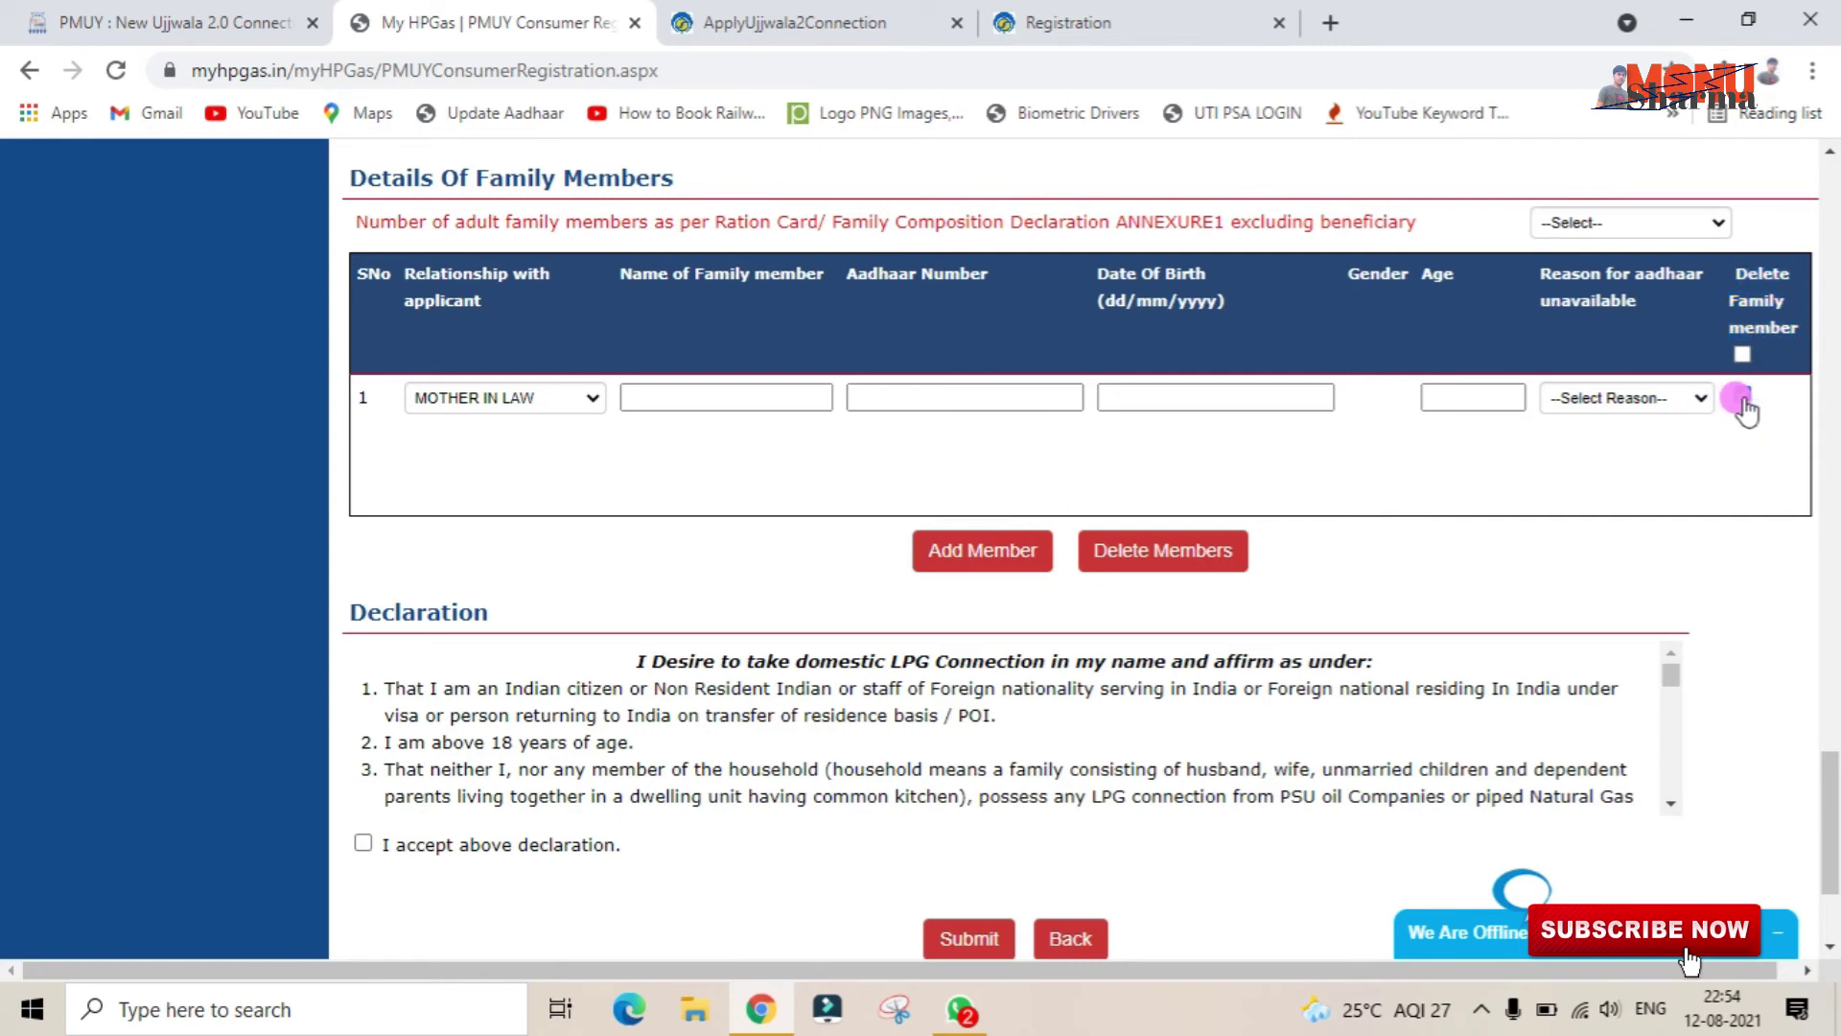
pyautogui.click(1185, 553)
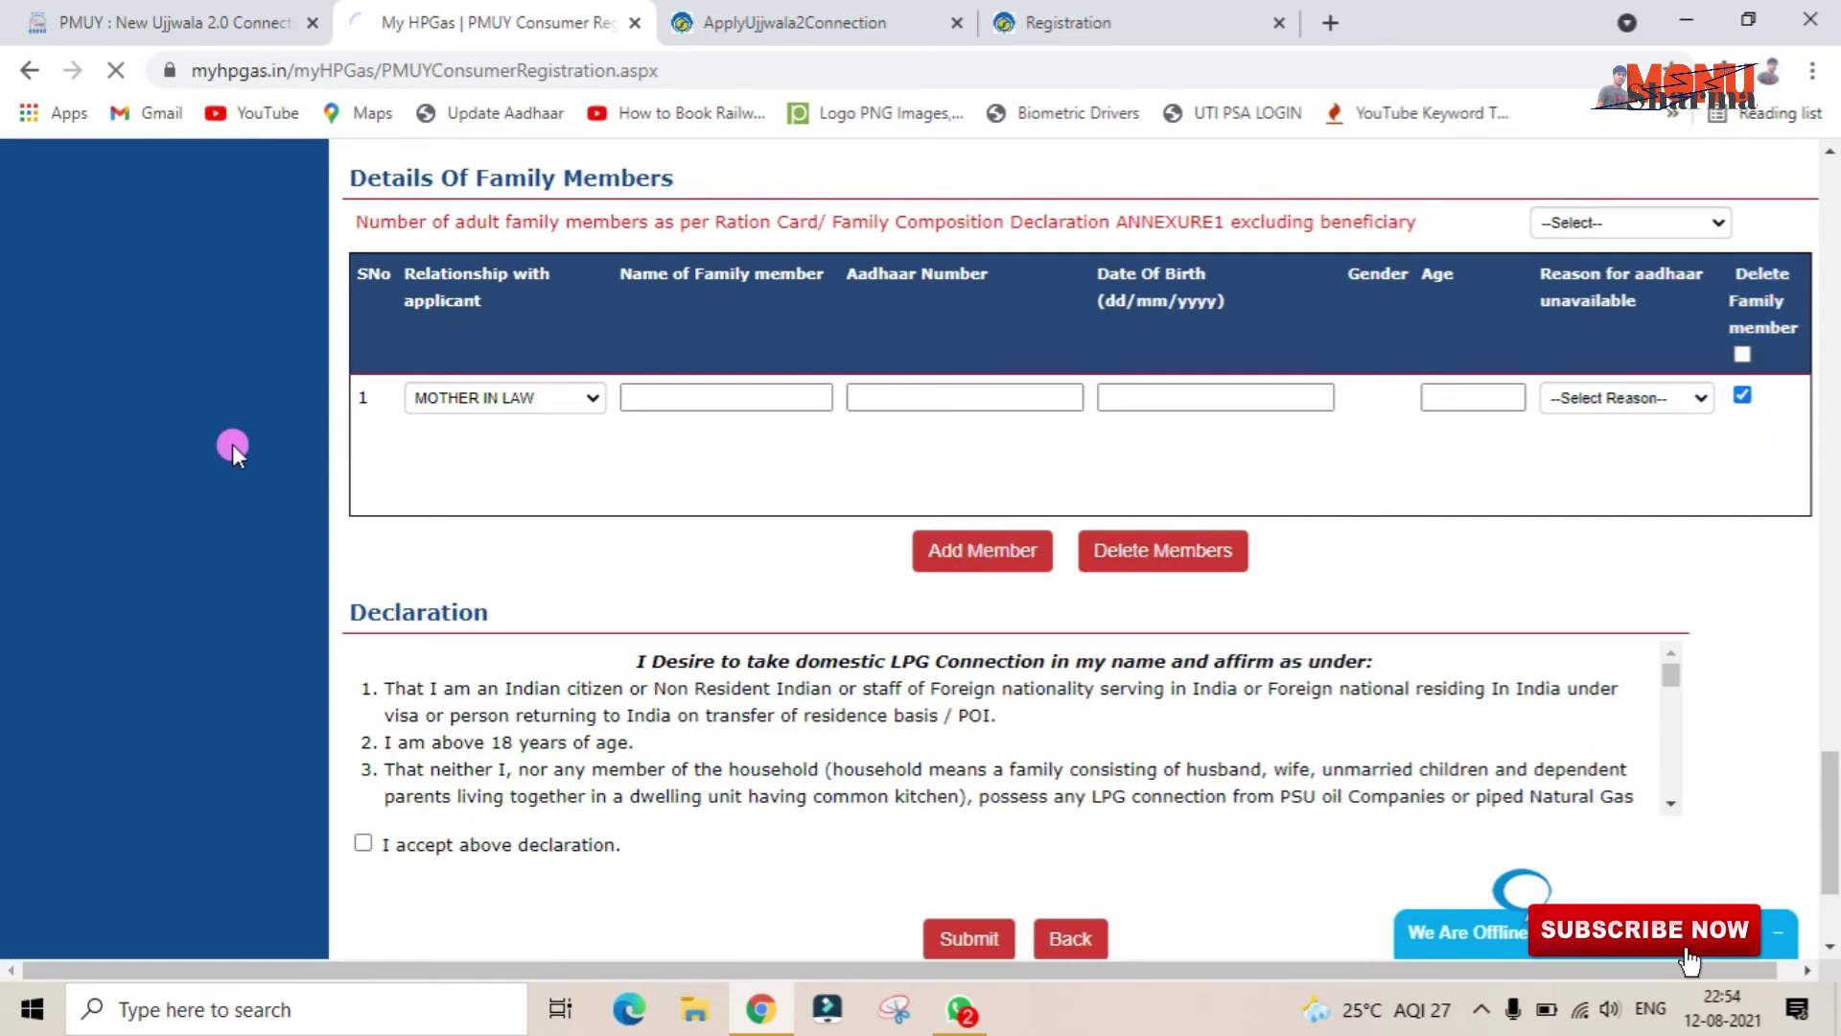
pyautogui.scroll(-15, 949, 576)
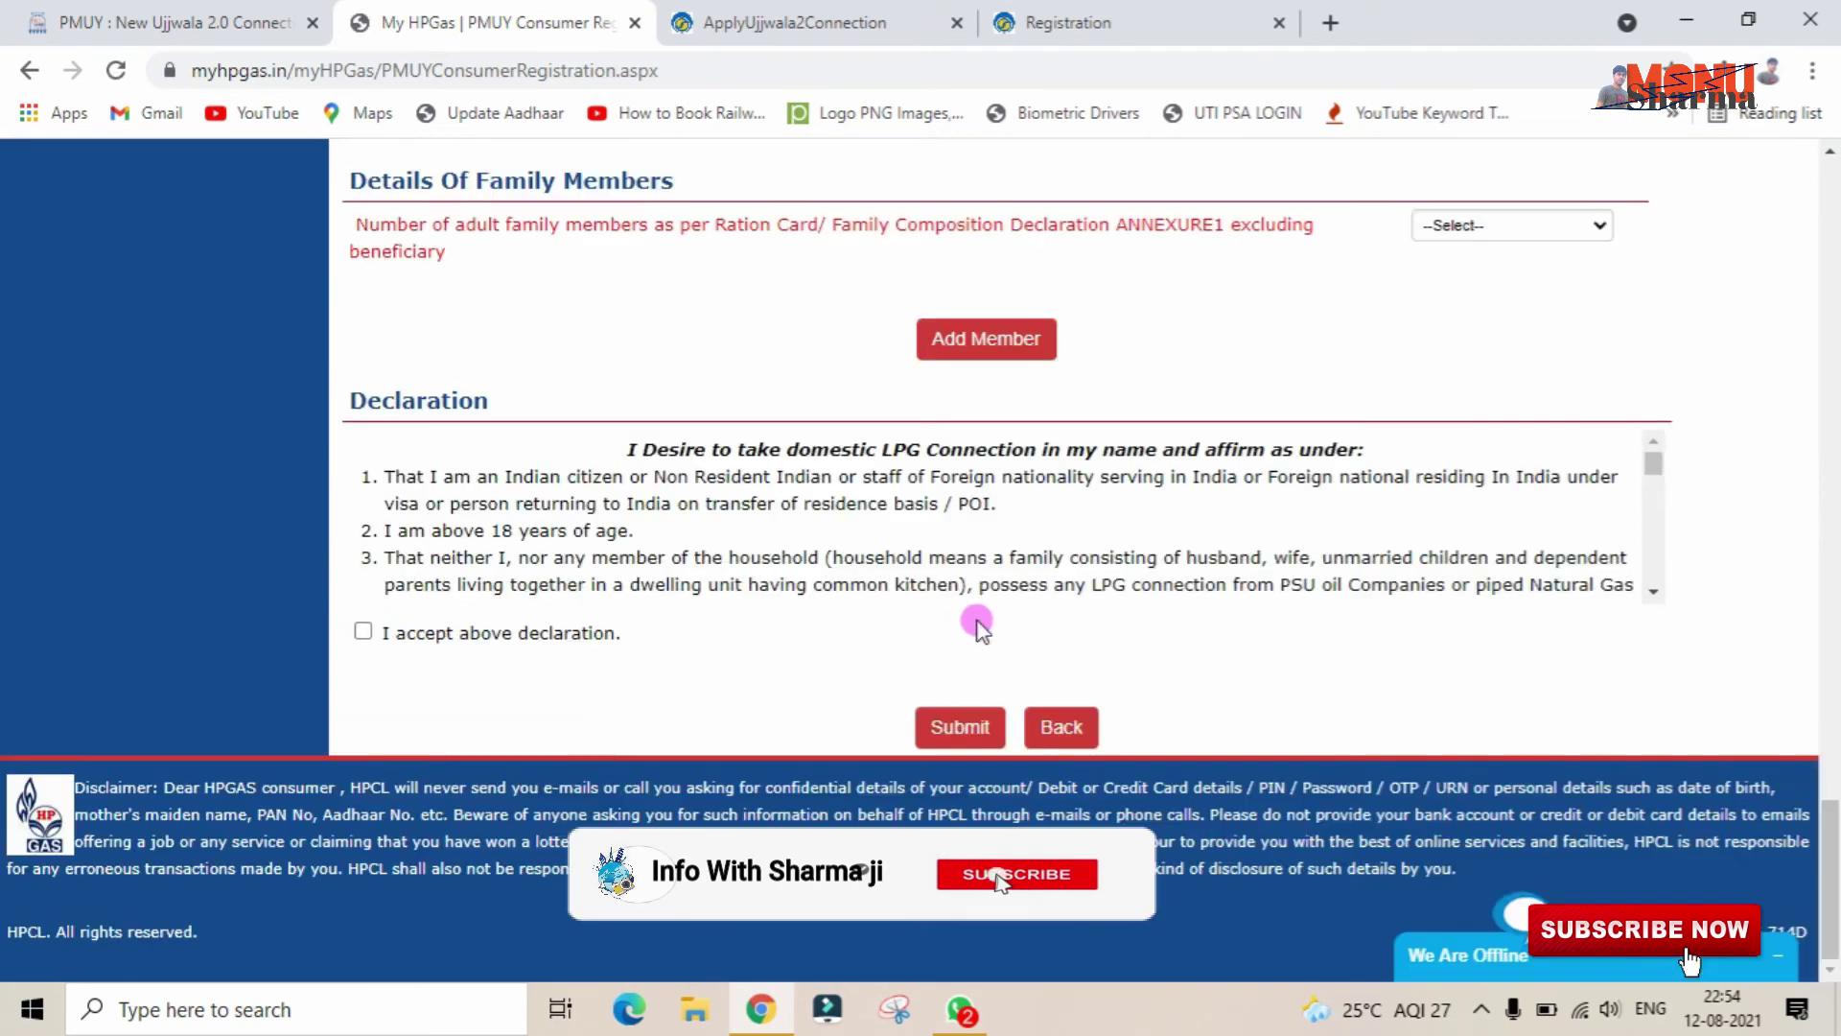
# - Set the number of adult family members excluding the beneficiary to 1
pyautogui.scroll(3, 969, 604)
pyautogui.scroll(4, 997, 624)
pyautogui.scroll(-3, 863, 614)
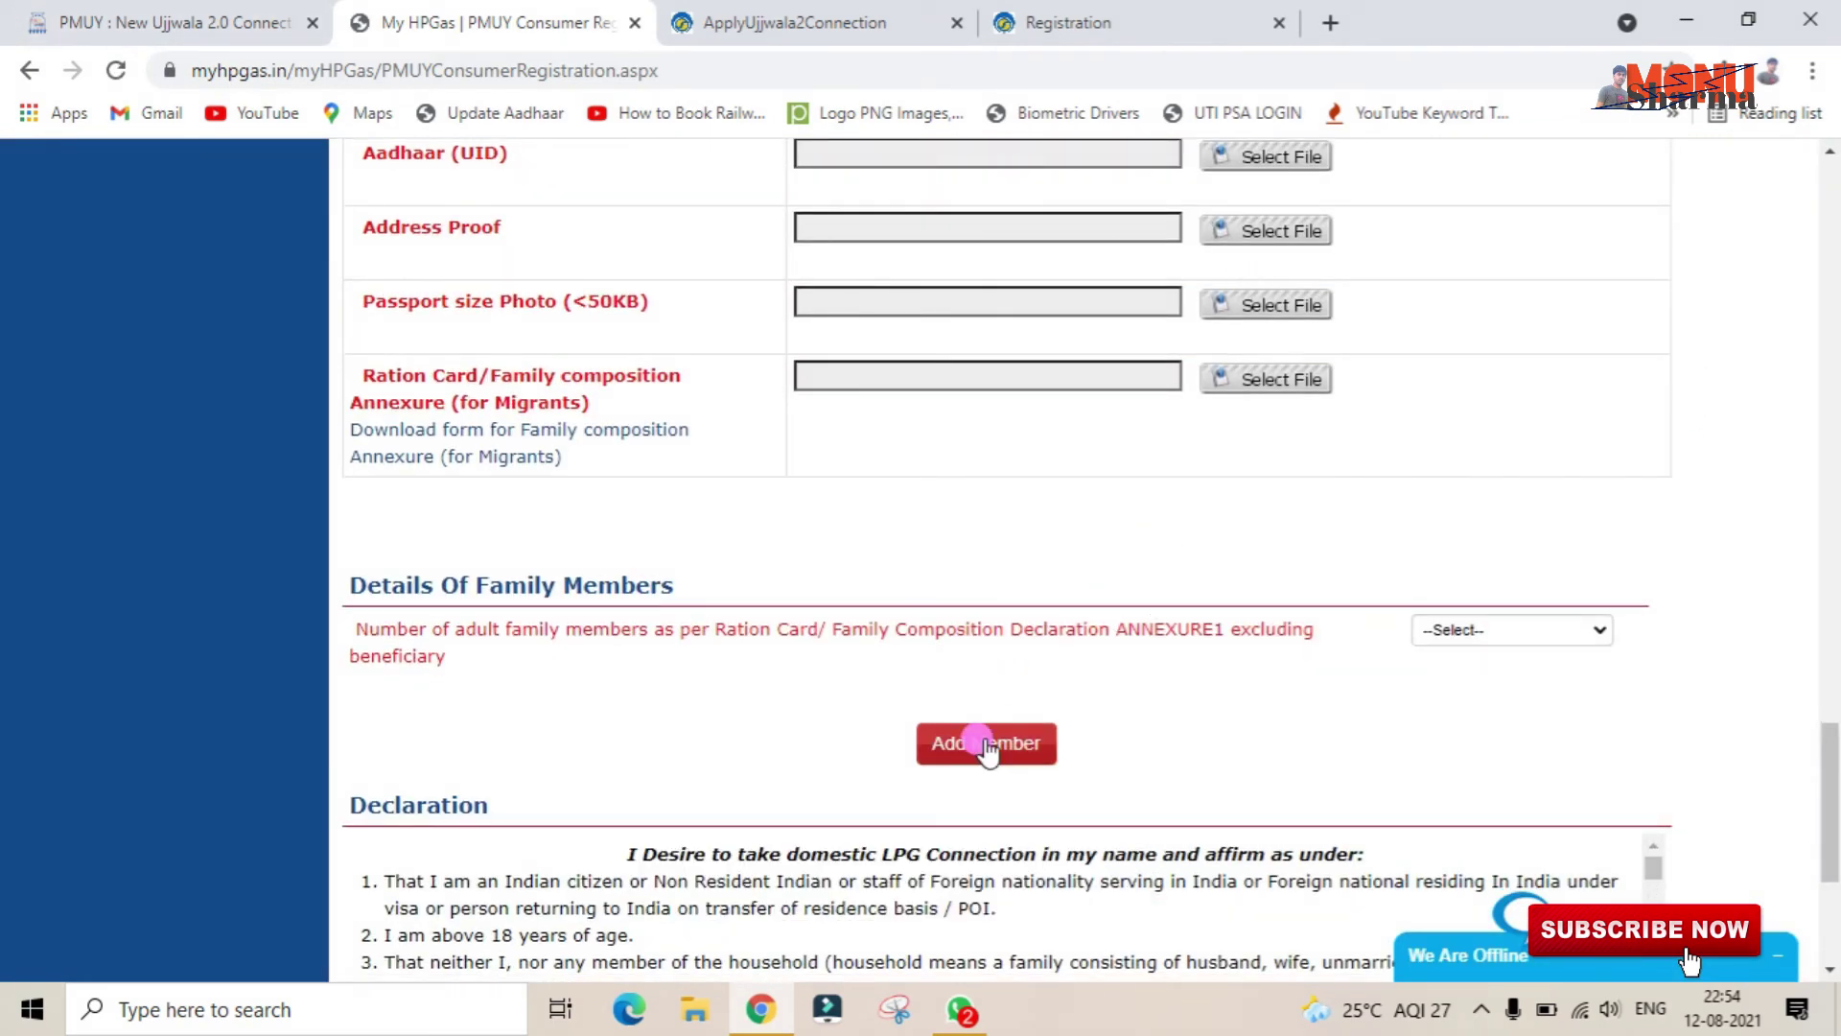
pyautogui.click(1467, 631)
pyautogui.click(1312, 576)
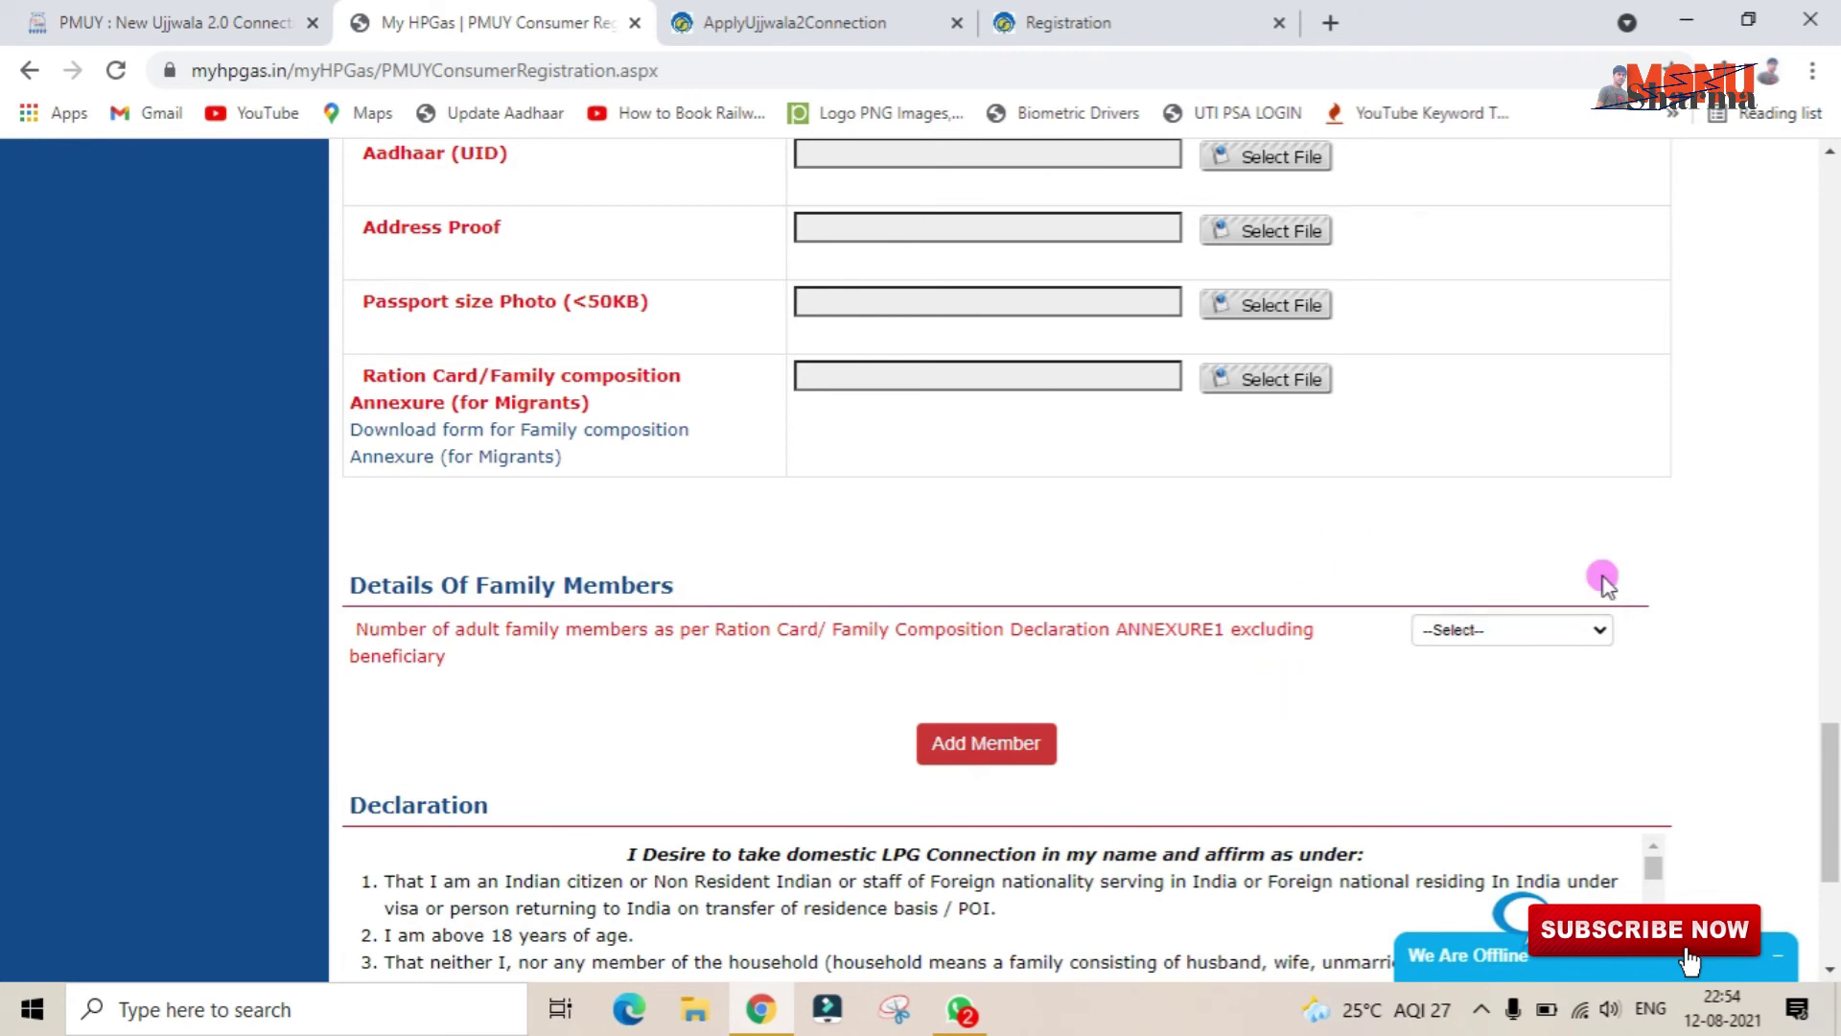
pyautogui.click(1539, 629)
pyautogui.click(1438, 272)
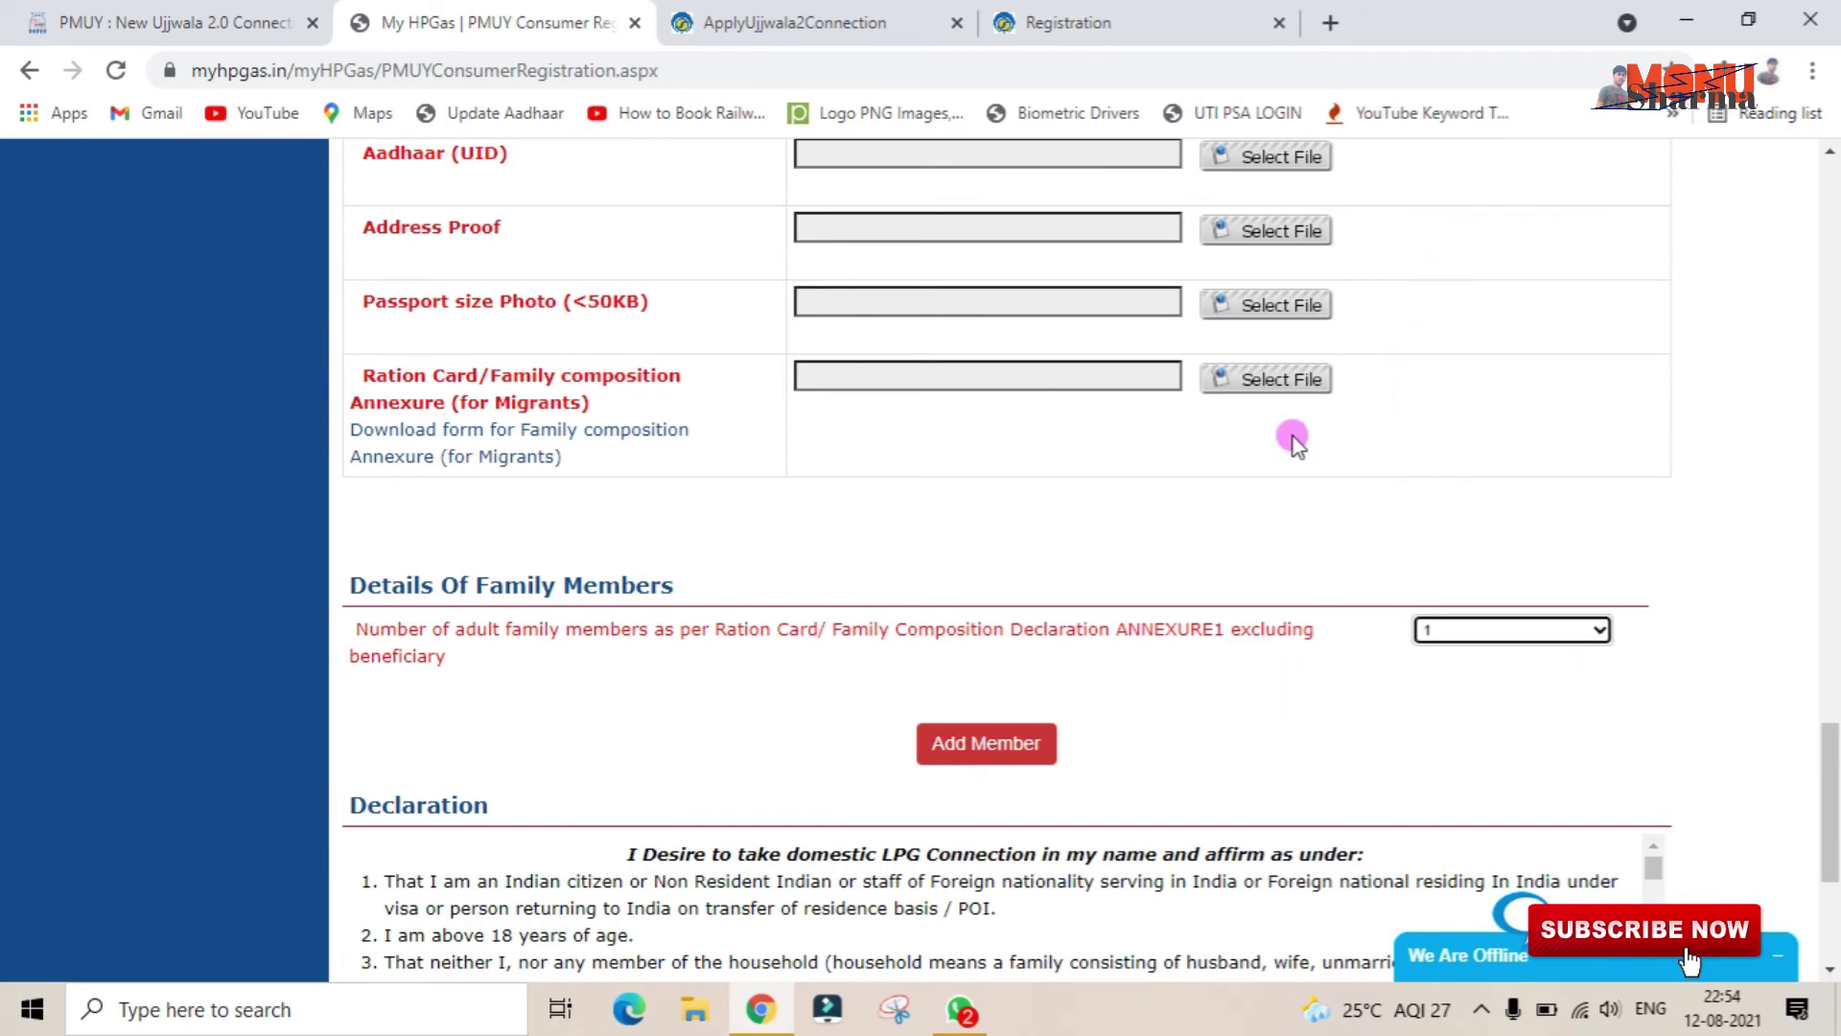
# - Add a blank family member row and accept the declaration at the end of the application
pyautogui.click(995, 744)
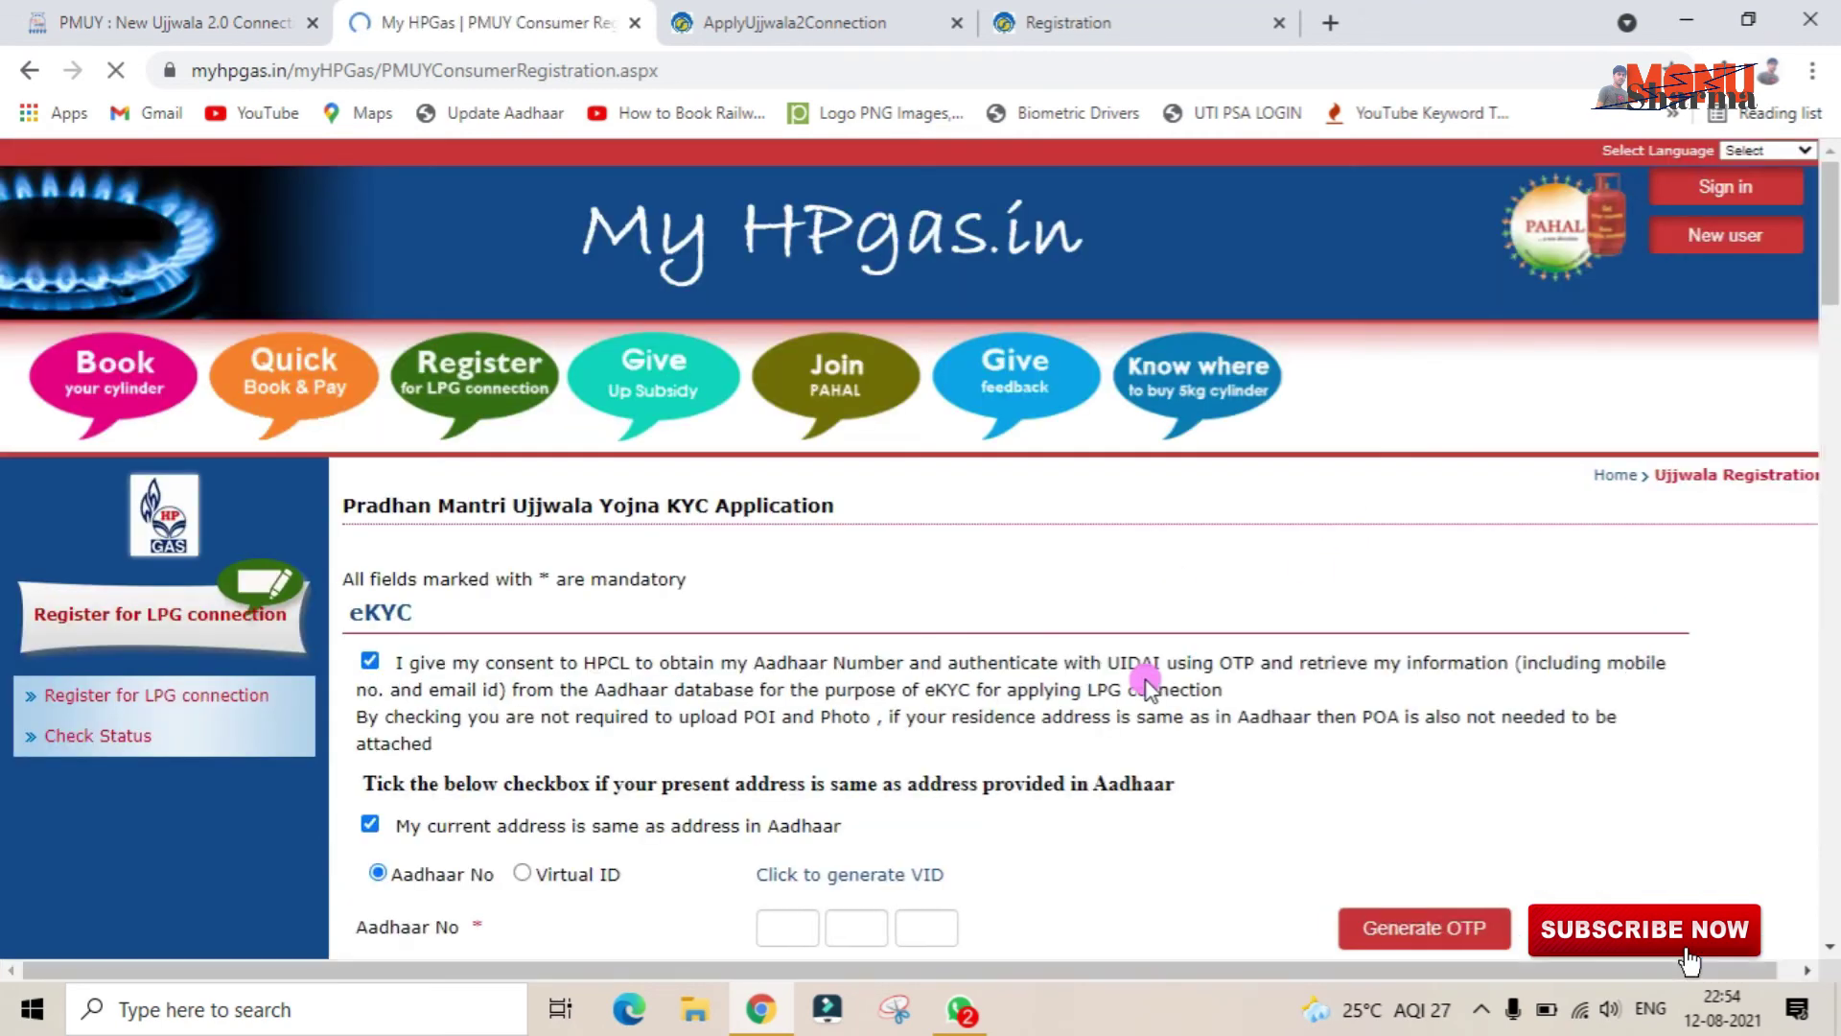
pyautogui.scroll(-10, 1009, 681)
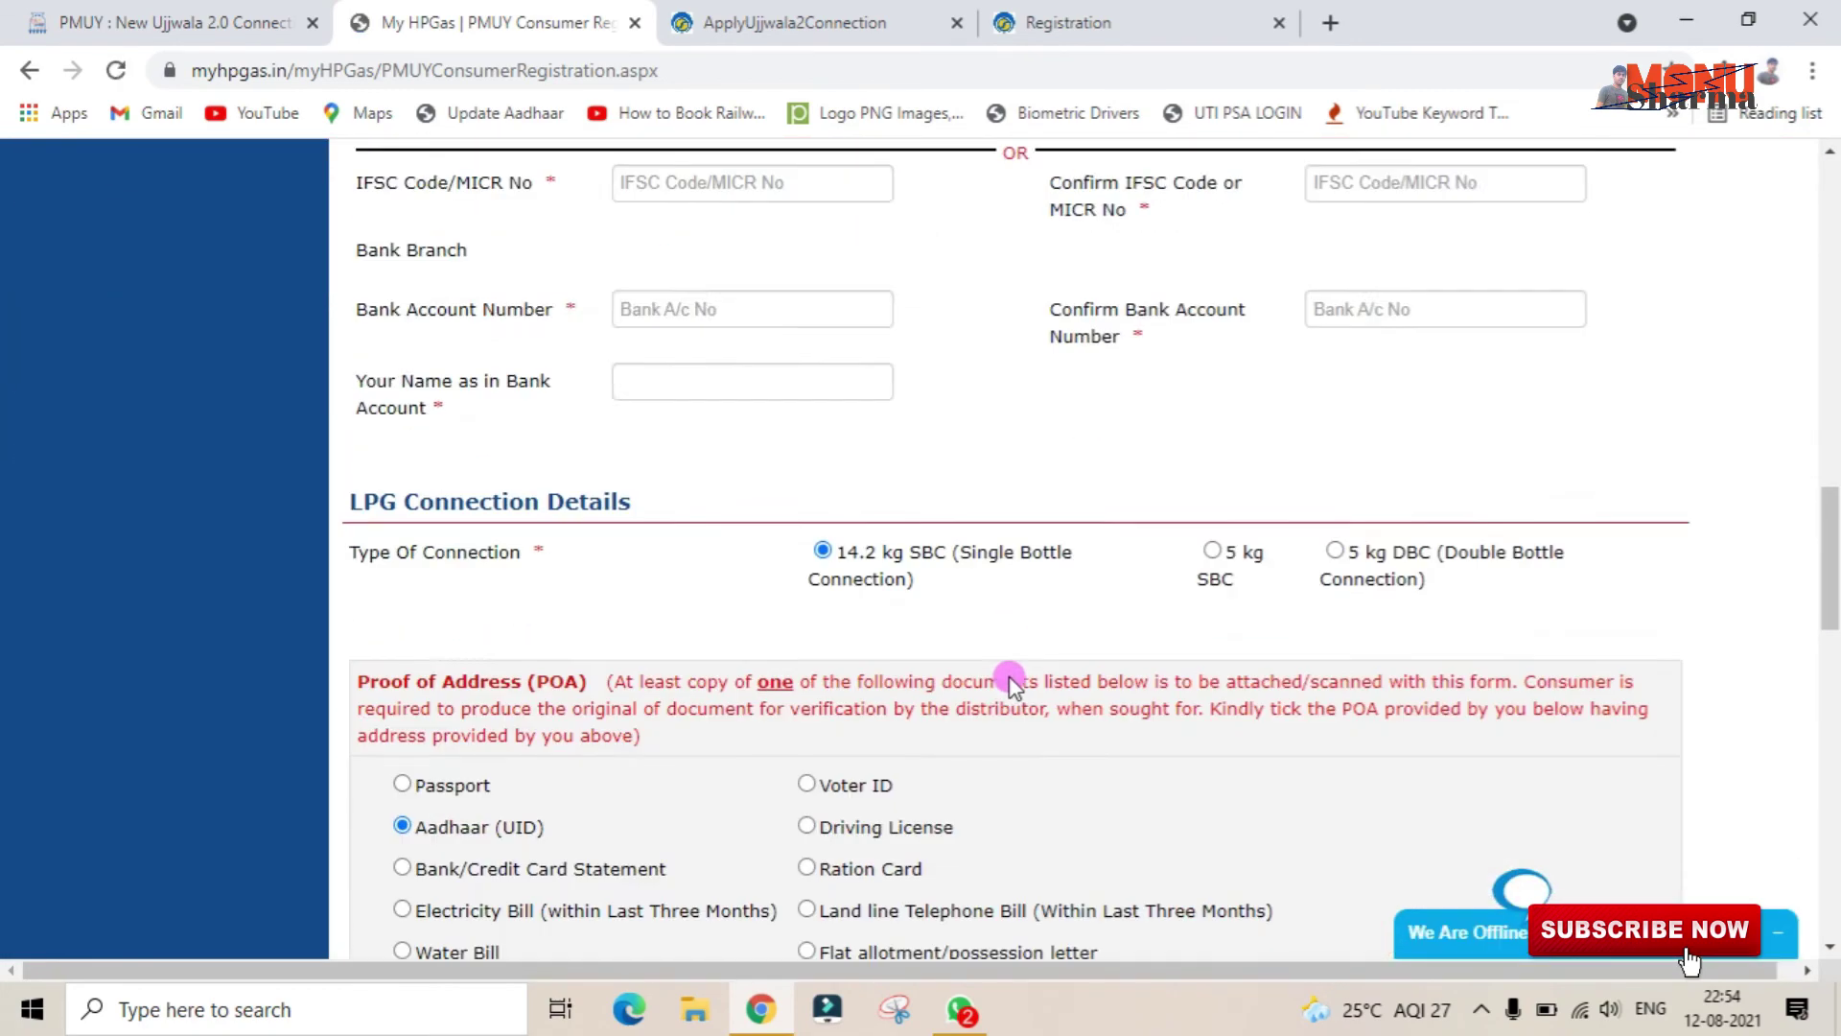
pyautogui.scroll(5, 1009, 681)
pyautogui.scroll(-15, 1008, 681)
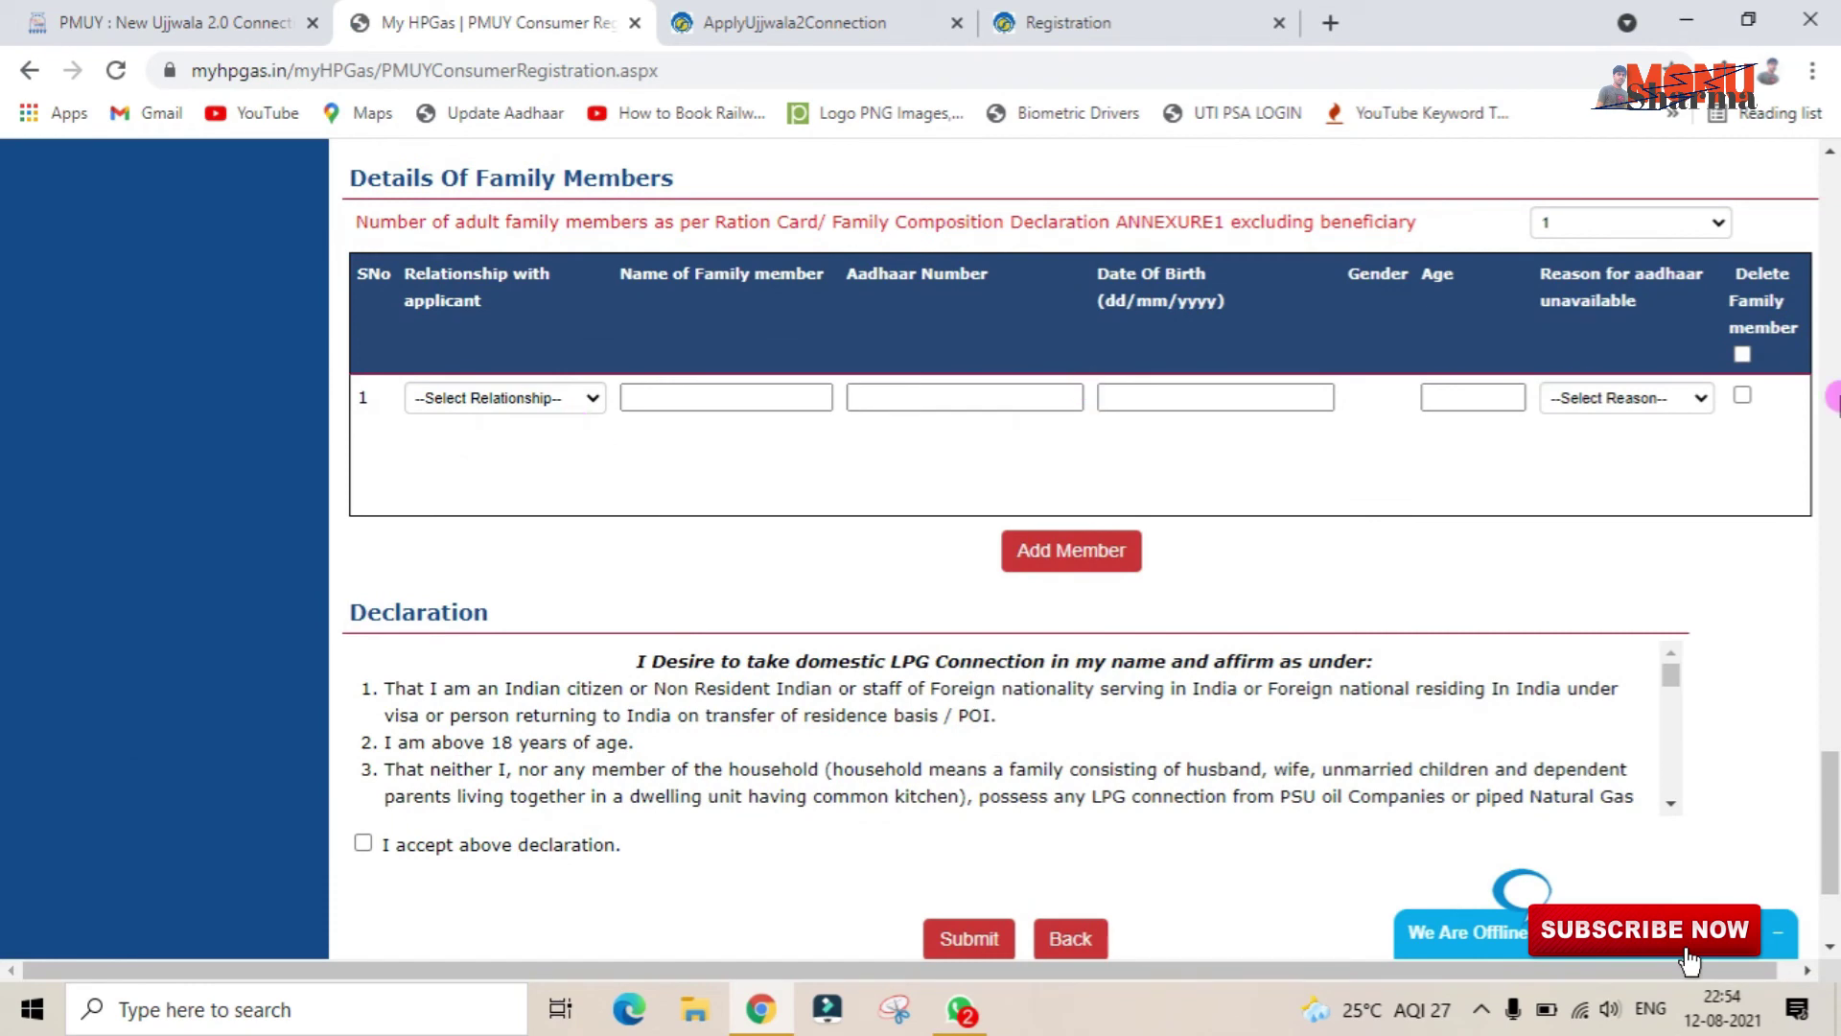
pyautogui.scroll(-3, 1105, 601)
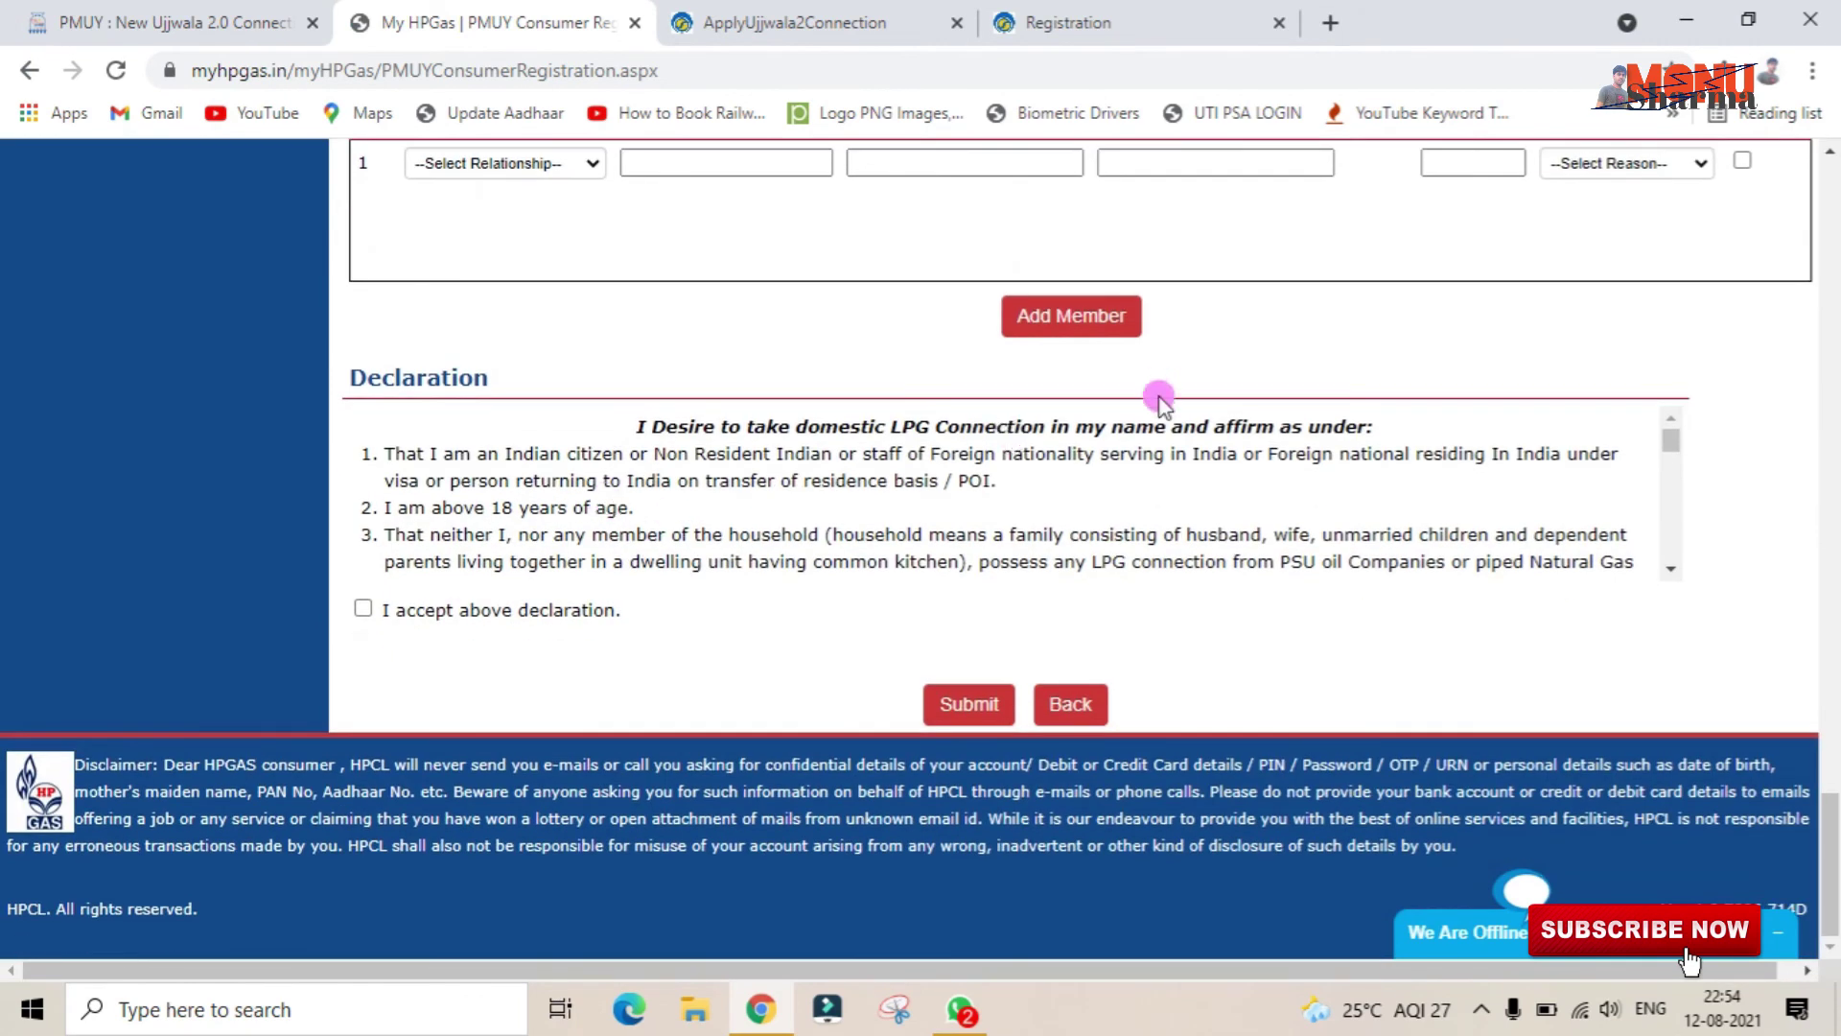
pyautogui.click(362, 608)
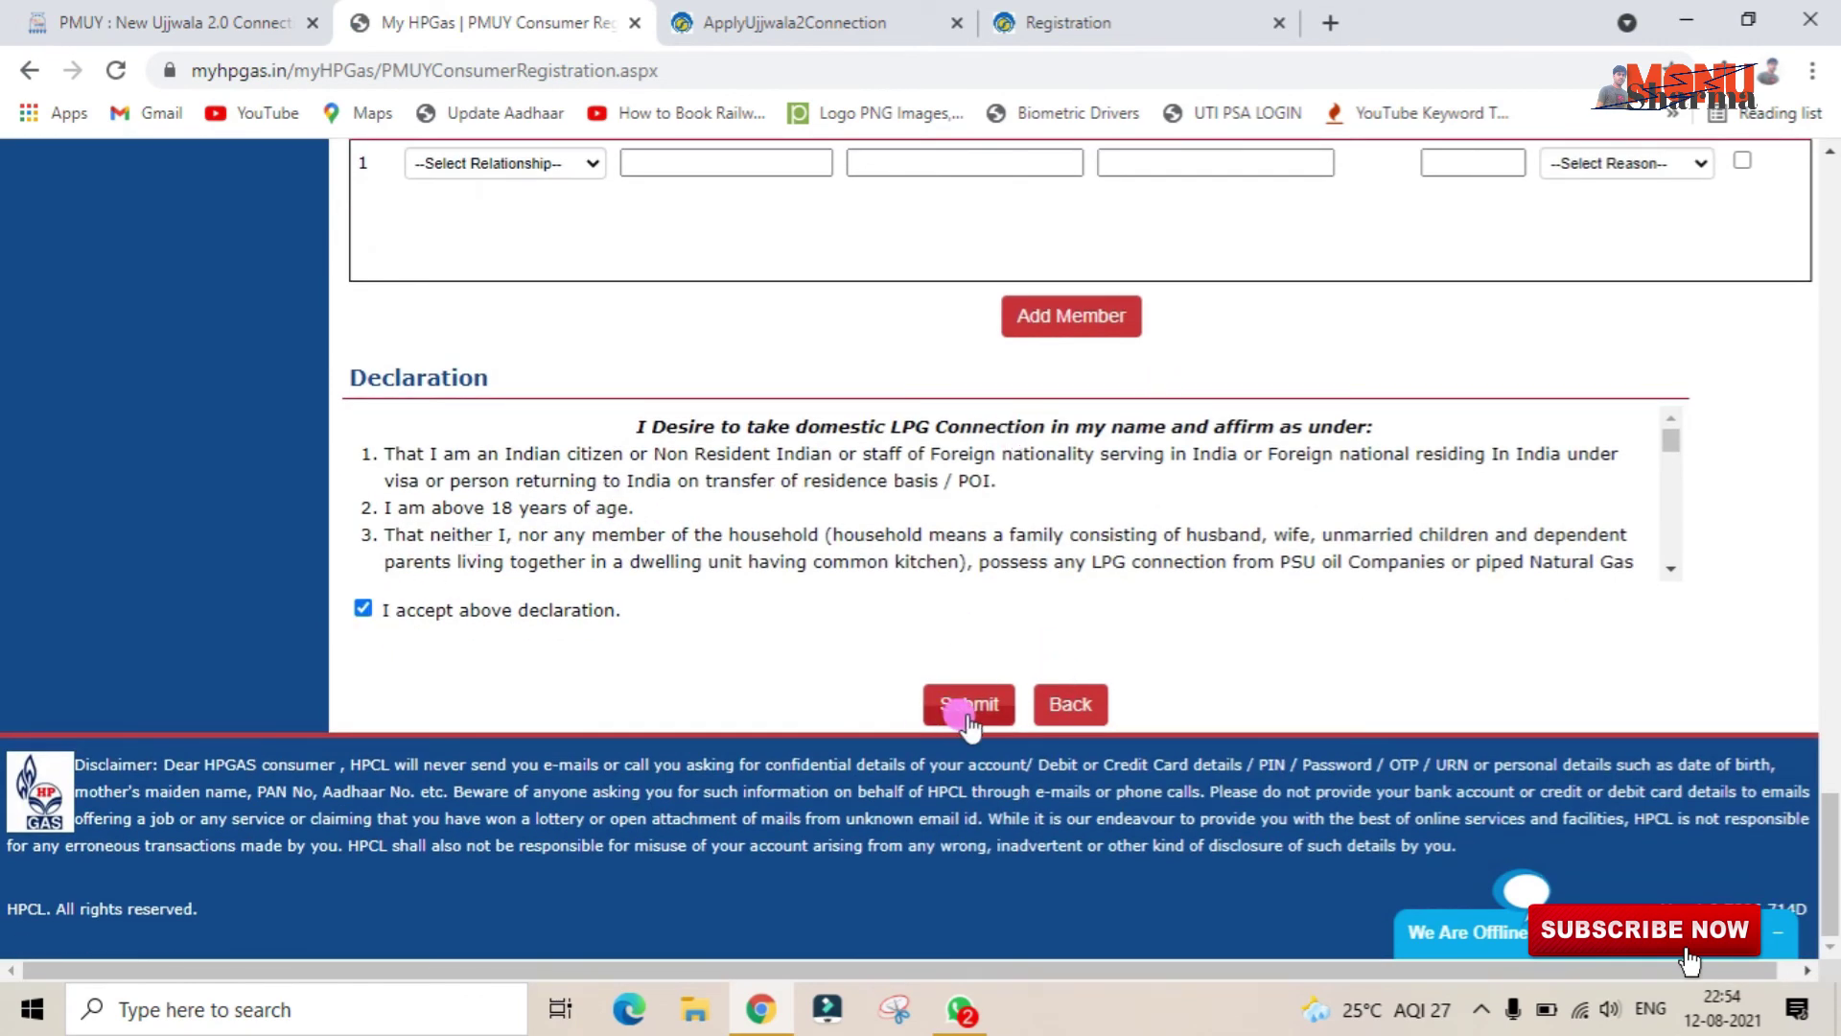